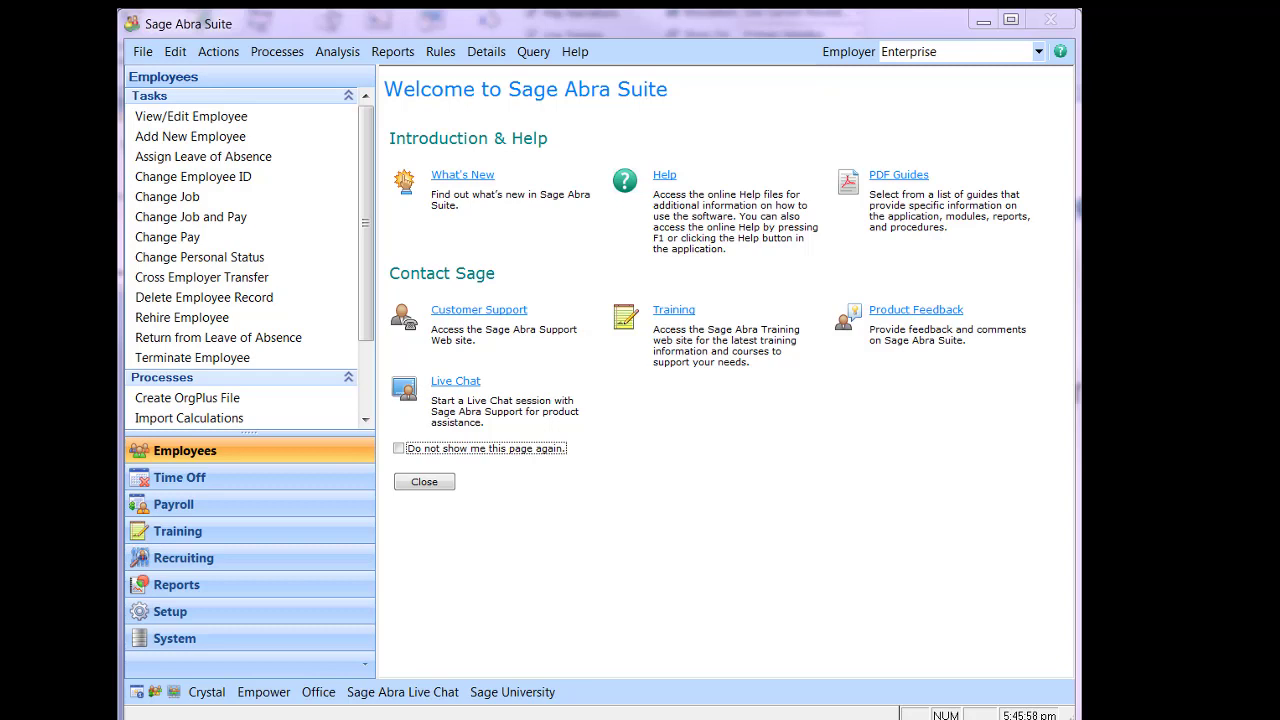
Step: Open Design Custom Details under System and keep Employee as the detail type
click(211, 645)
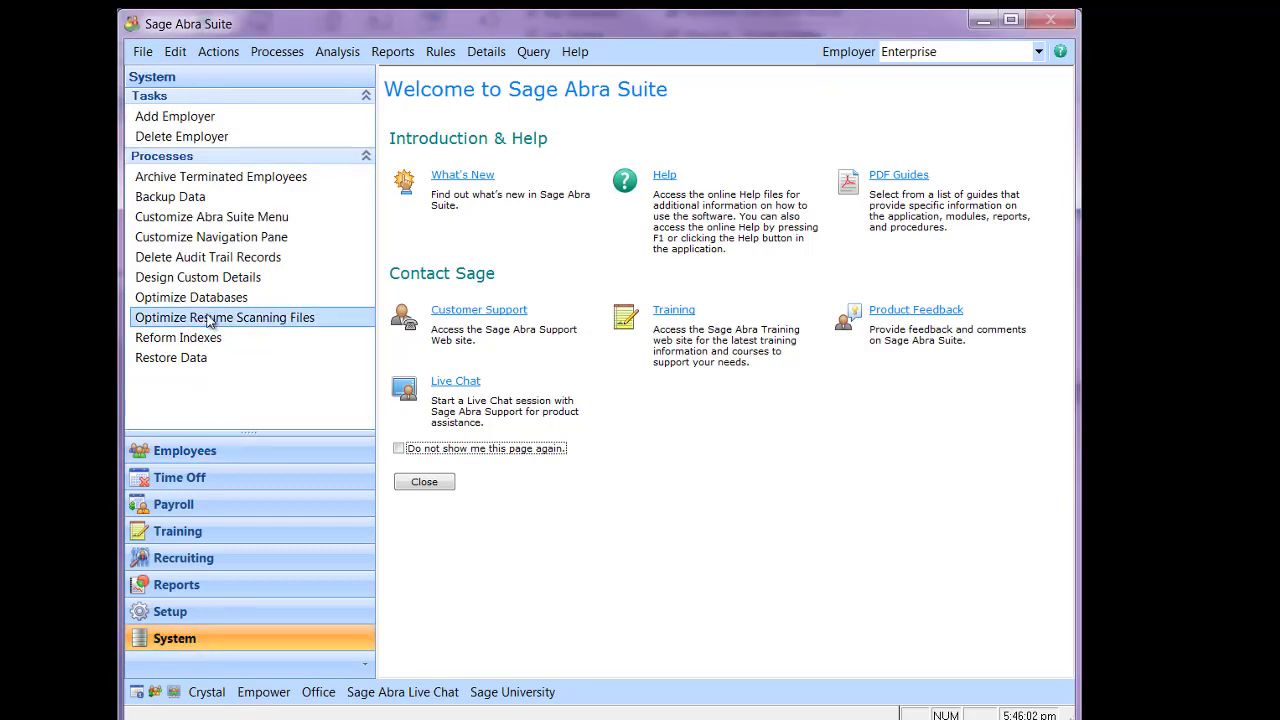
click(204, 286)
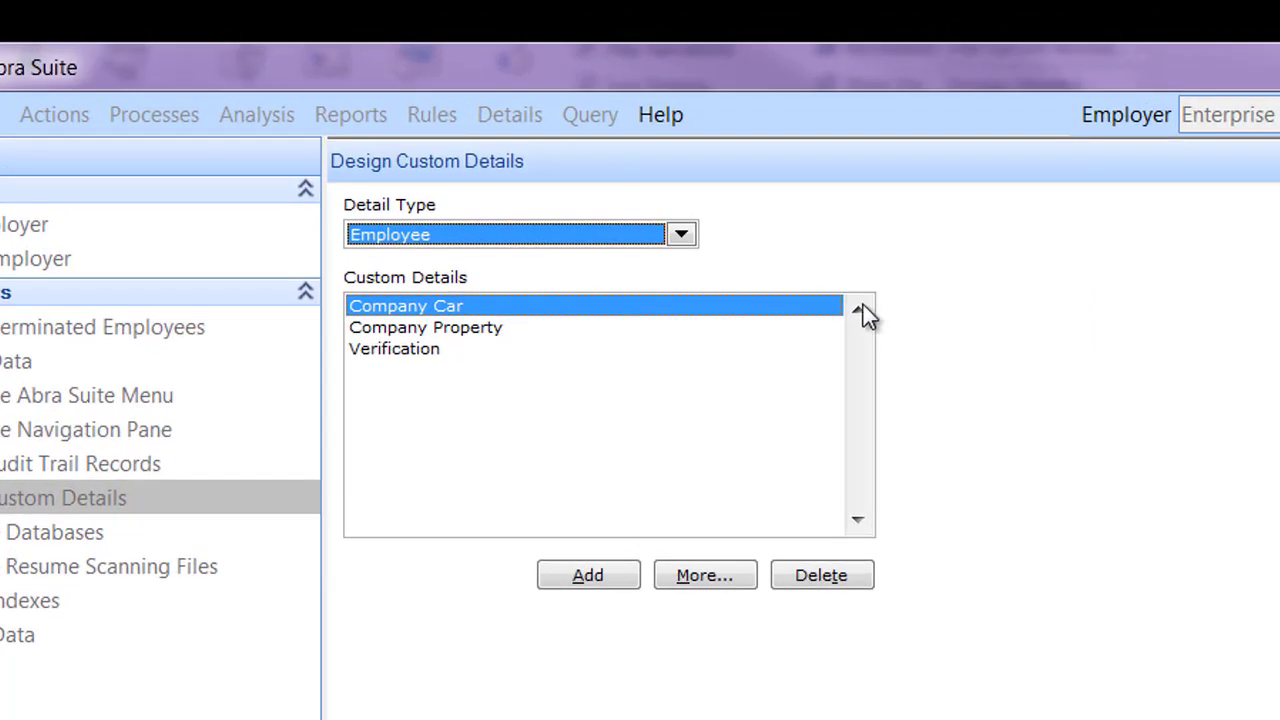
click(682, 236)
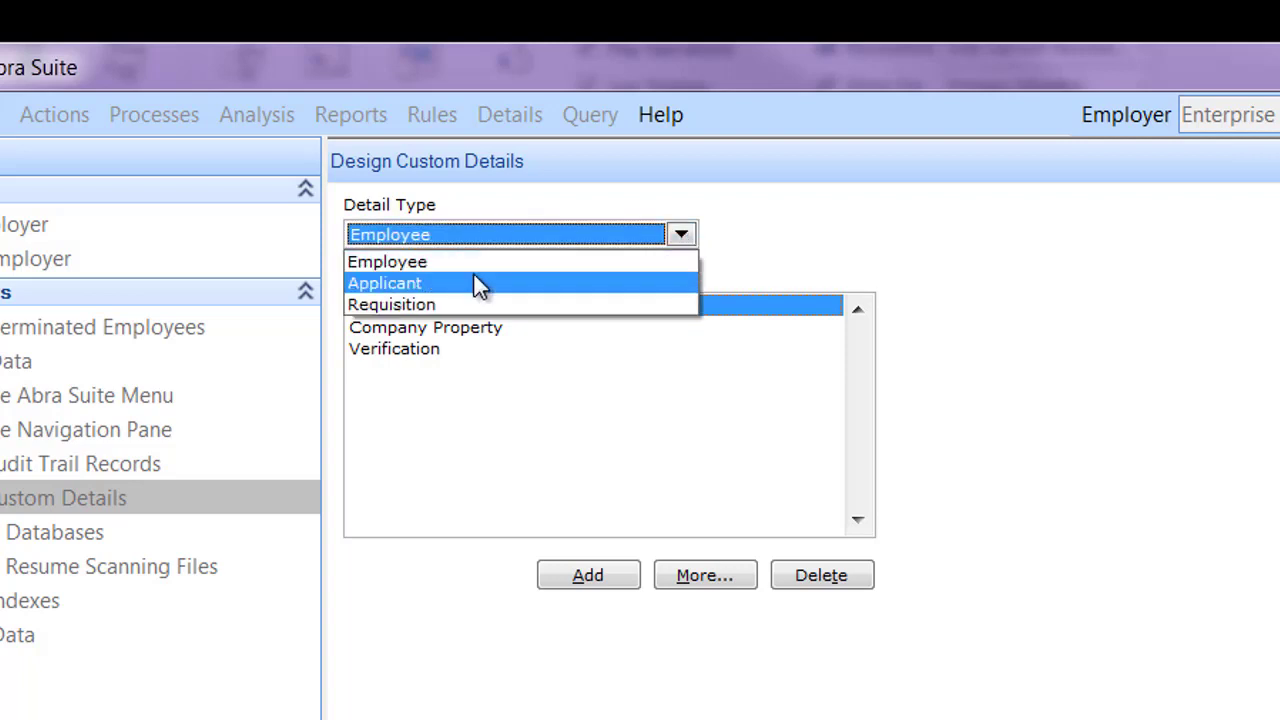
click(431, 262)
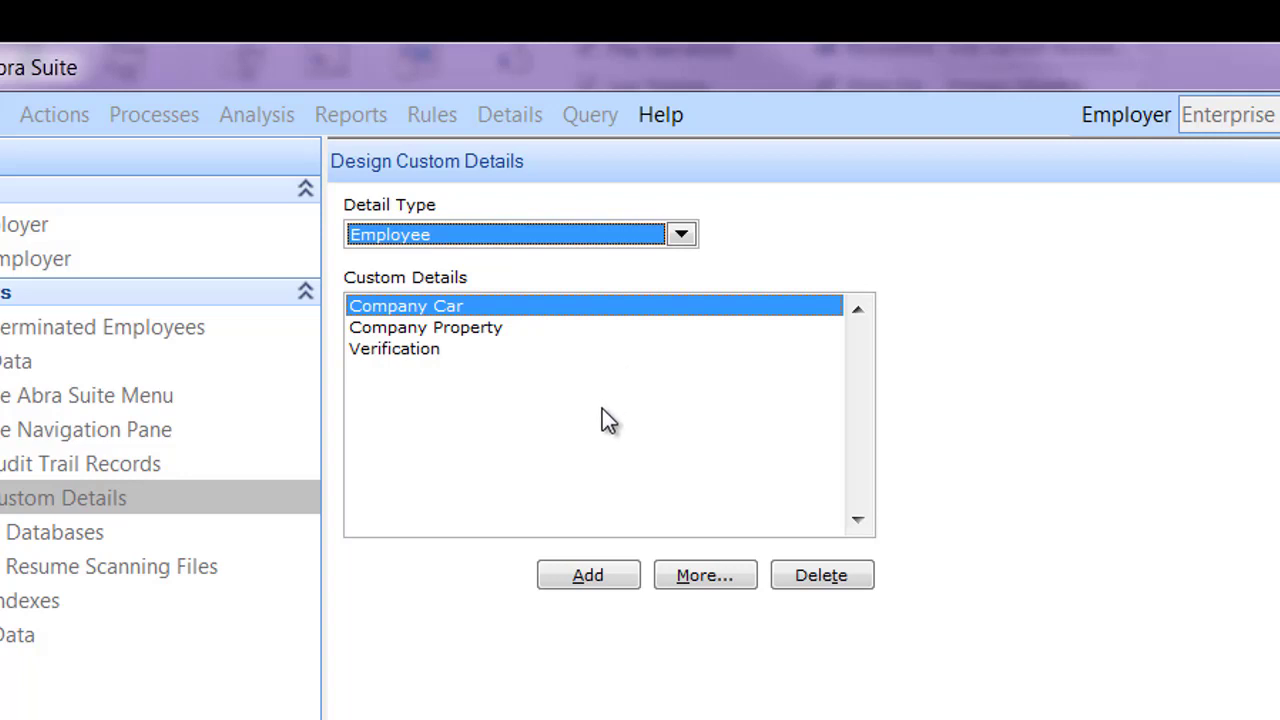
Step: Add an Employee custom detail named 'Company Credit Card' with Multi-Record set to Yes
click(614, 581)
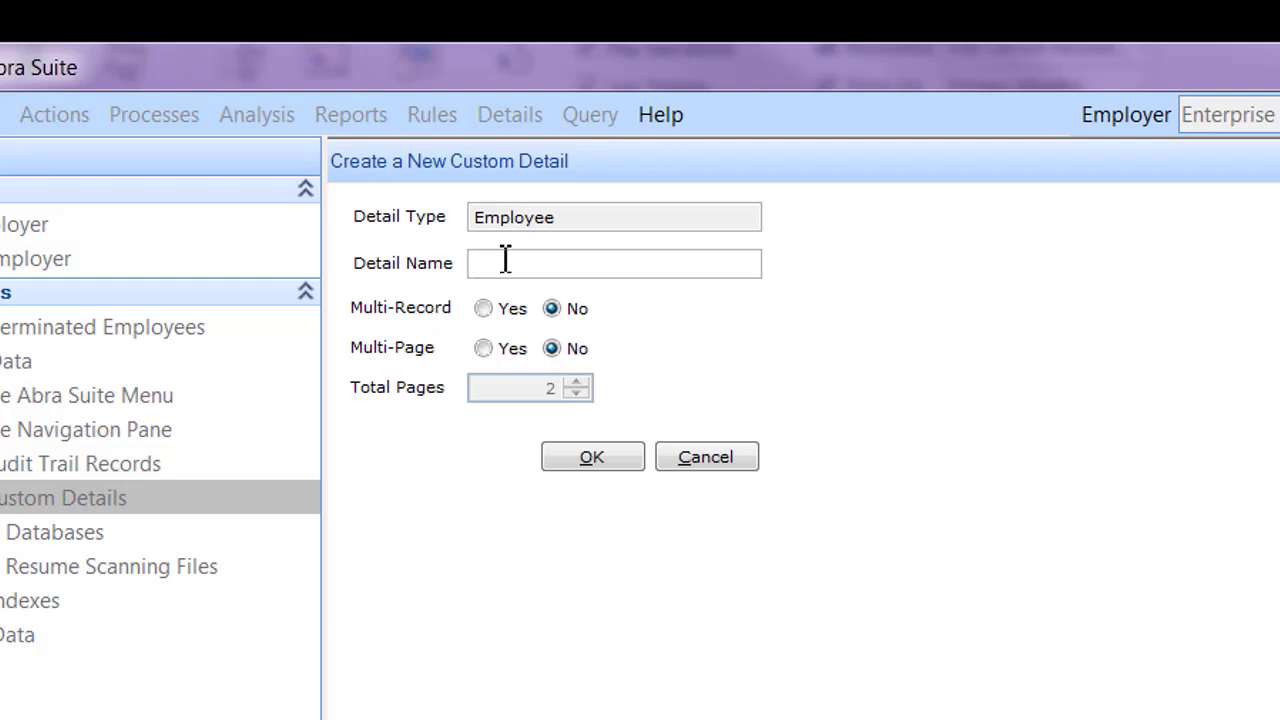
text(Company Credit Card)
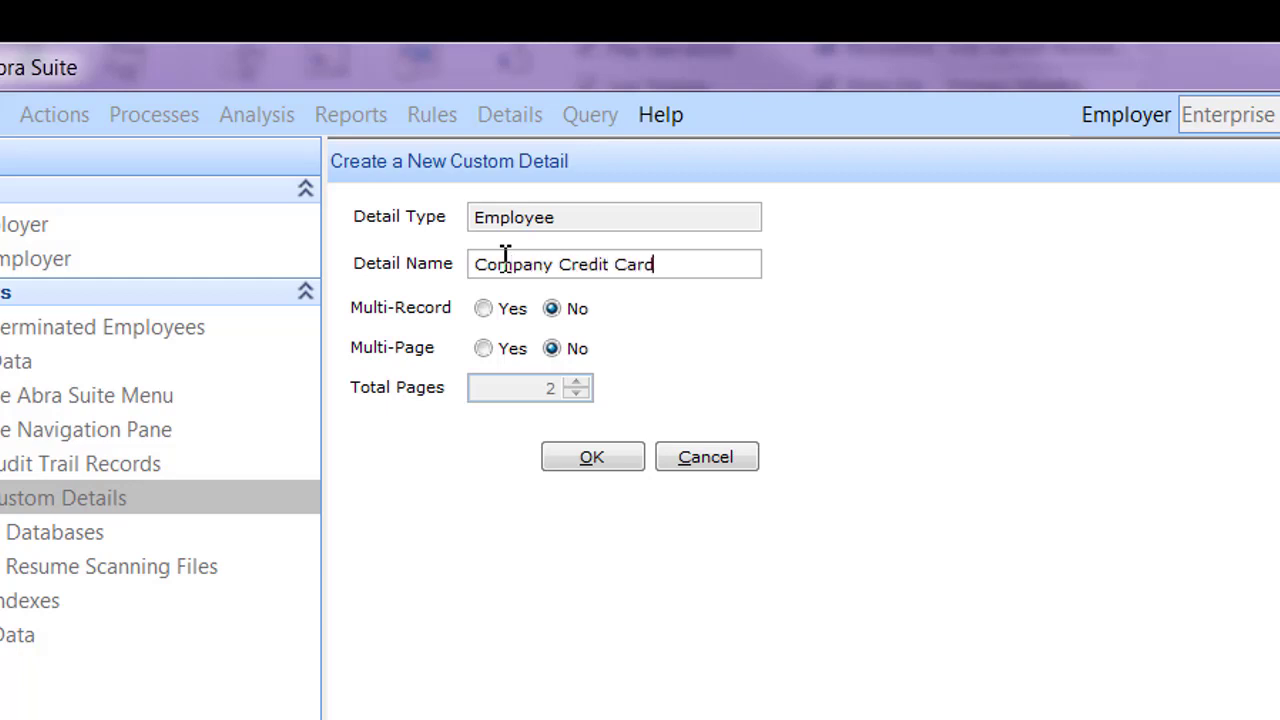
click(487, 304)
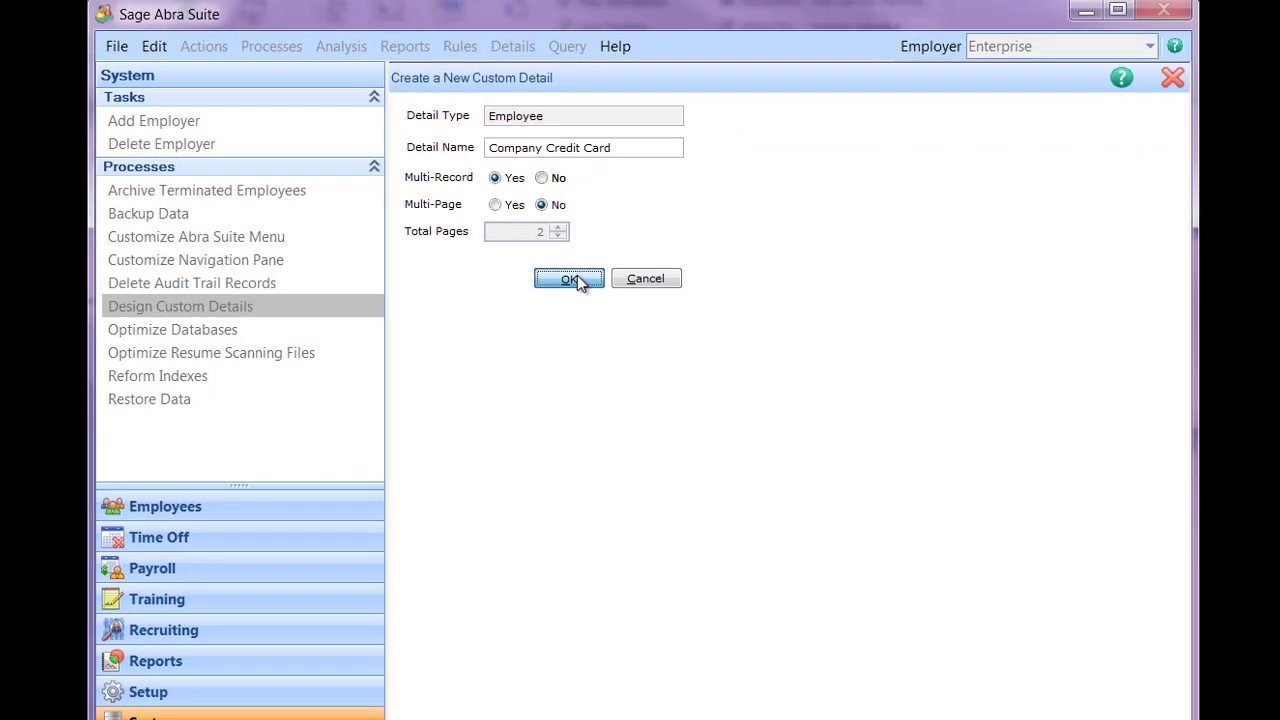
Step: Create the Company Credit Card detail and bring up the field picker from its blank form
click(590, 389)
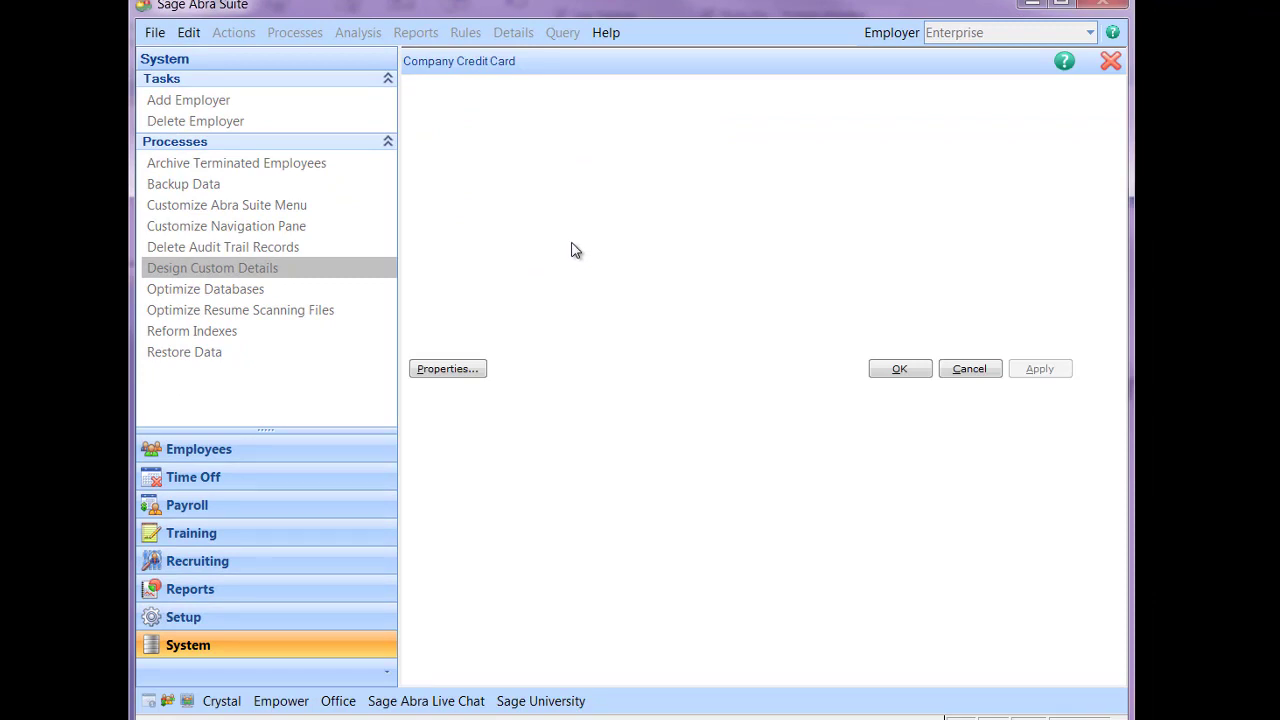
click(443, 97)
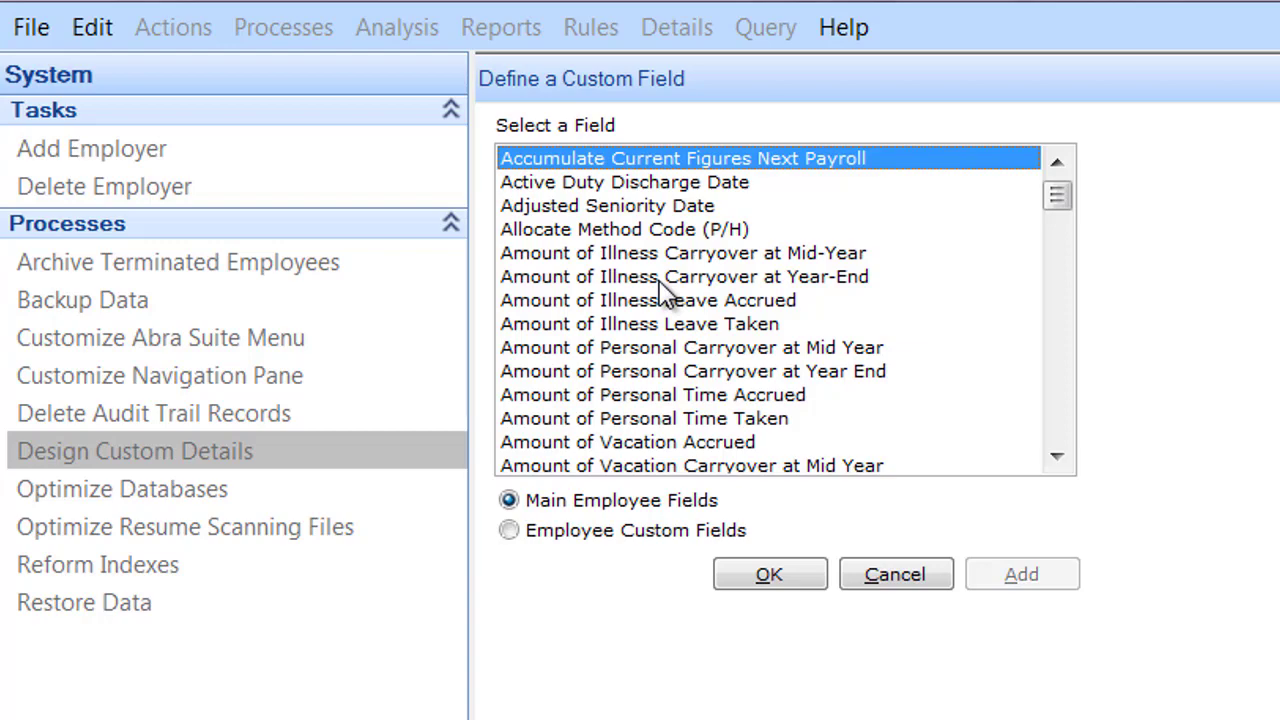
Step: Place Business Phone, Department Code and Job Title fields on the Company Credit Card form
text(bu)
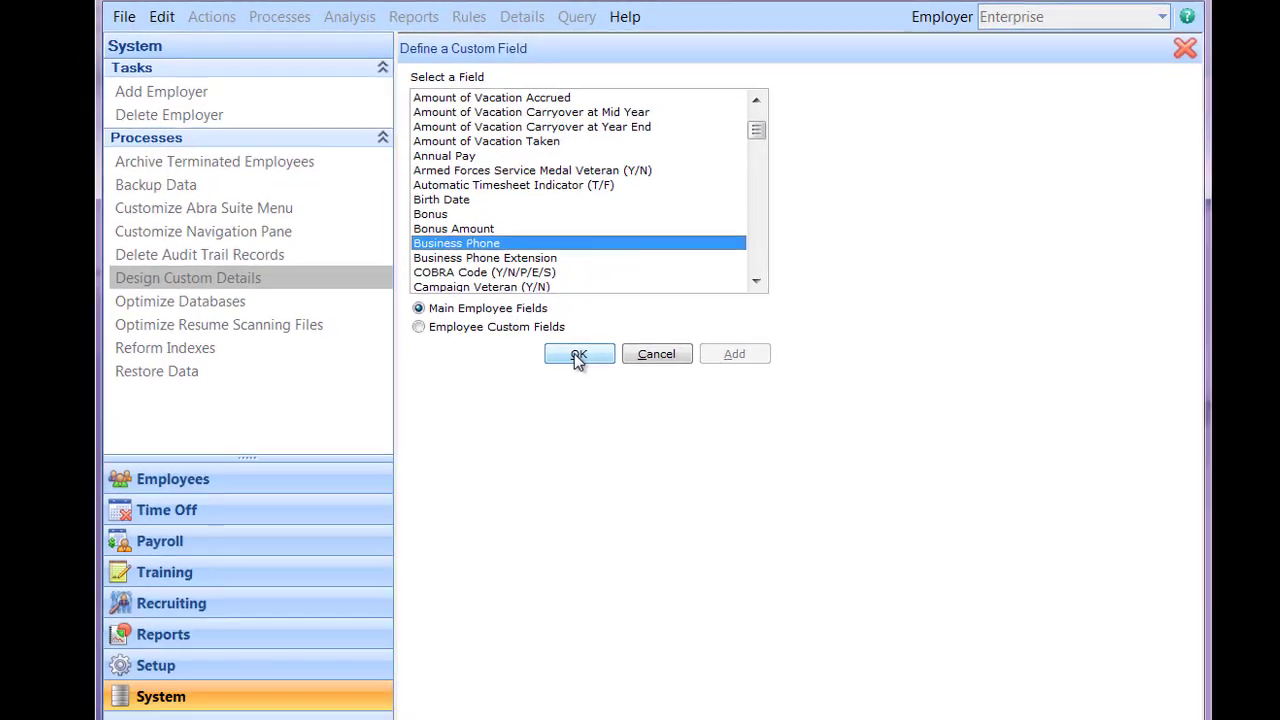
click(769, 574)
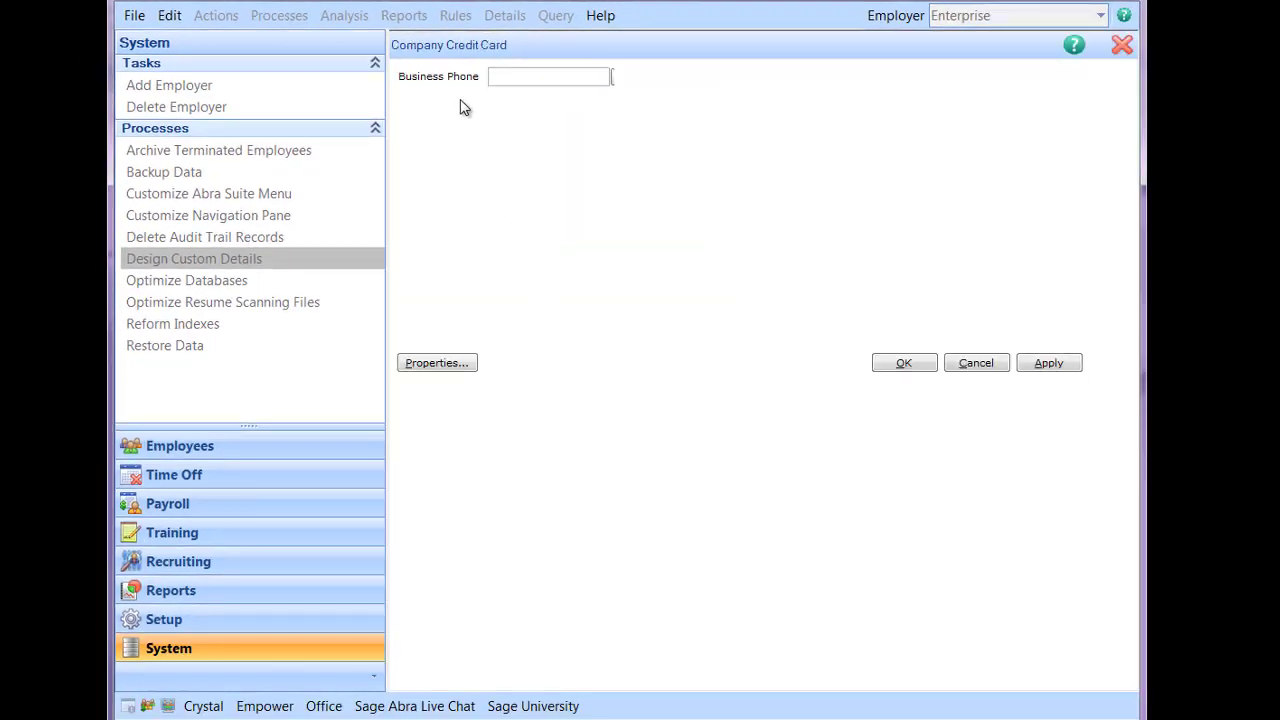
double_click(461, 101)
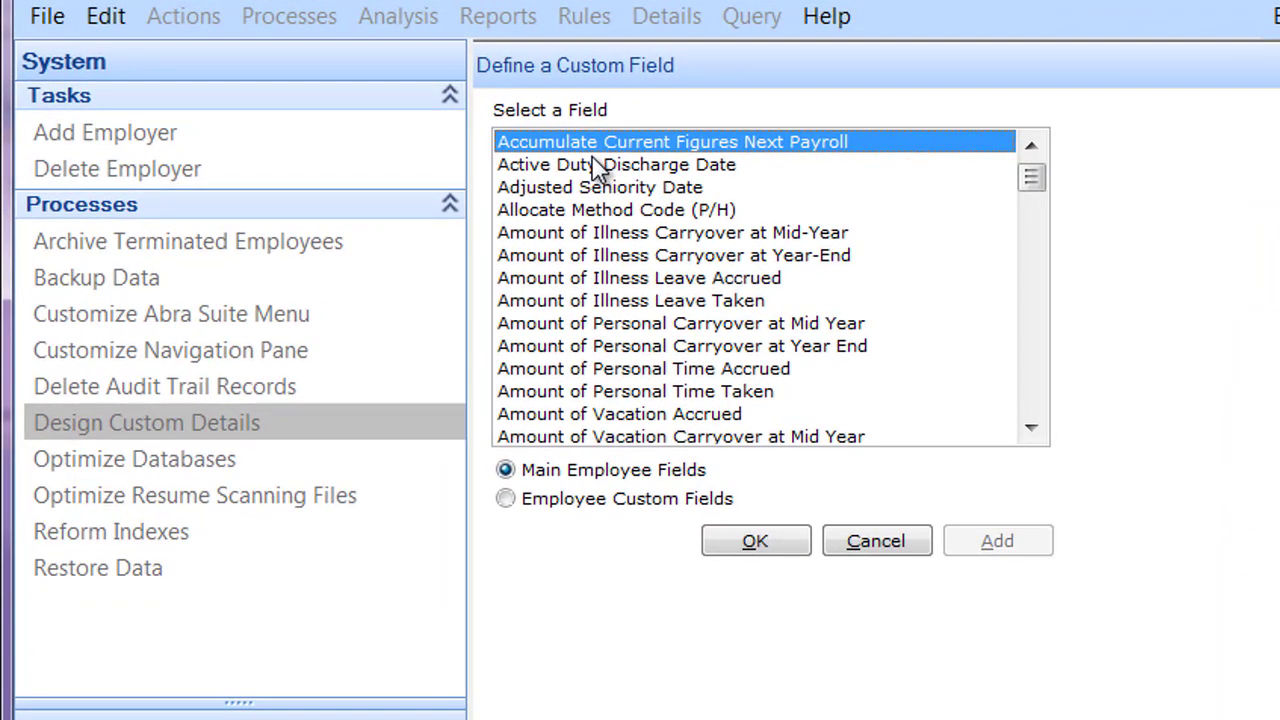
text(d)
click(740, 547)
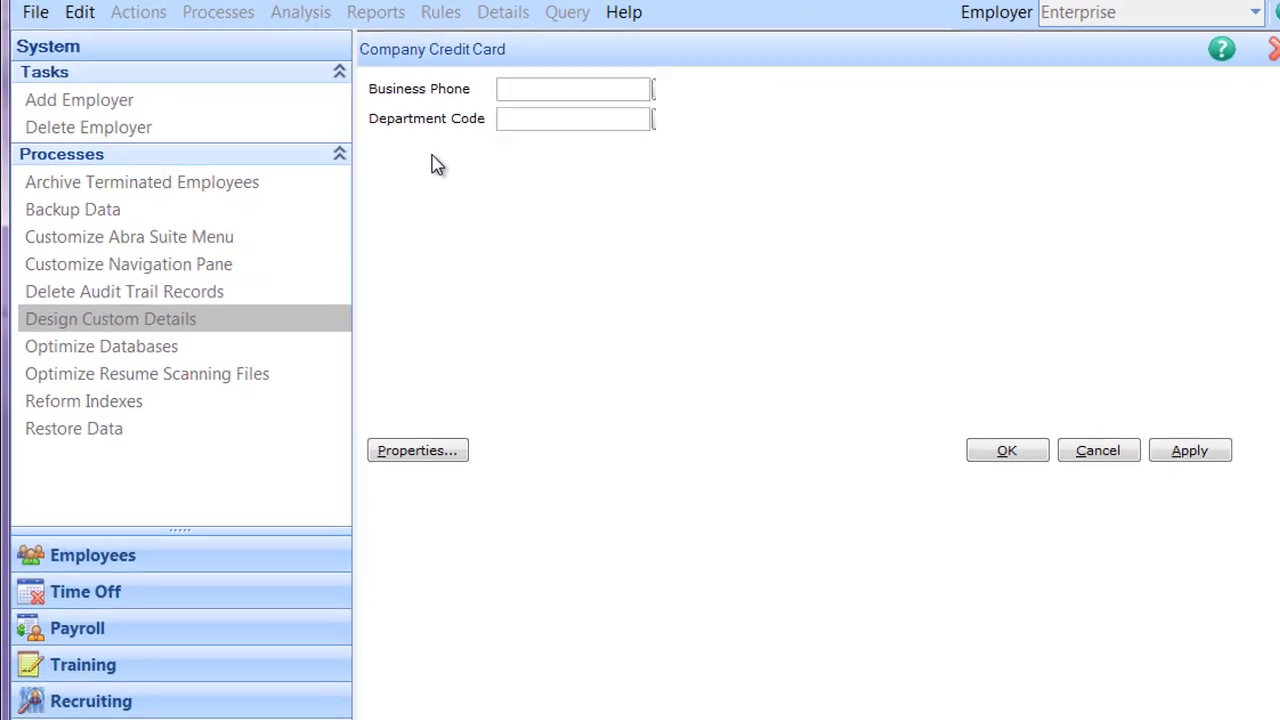
double_click(437, 165)
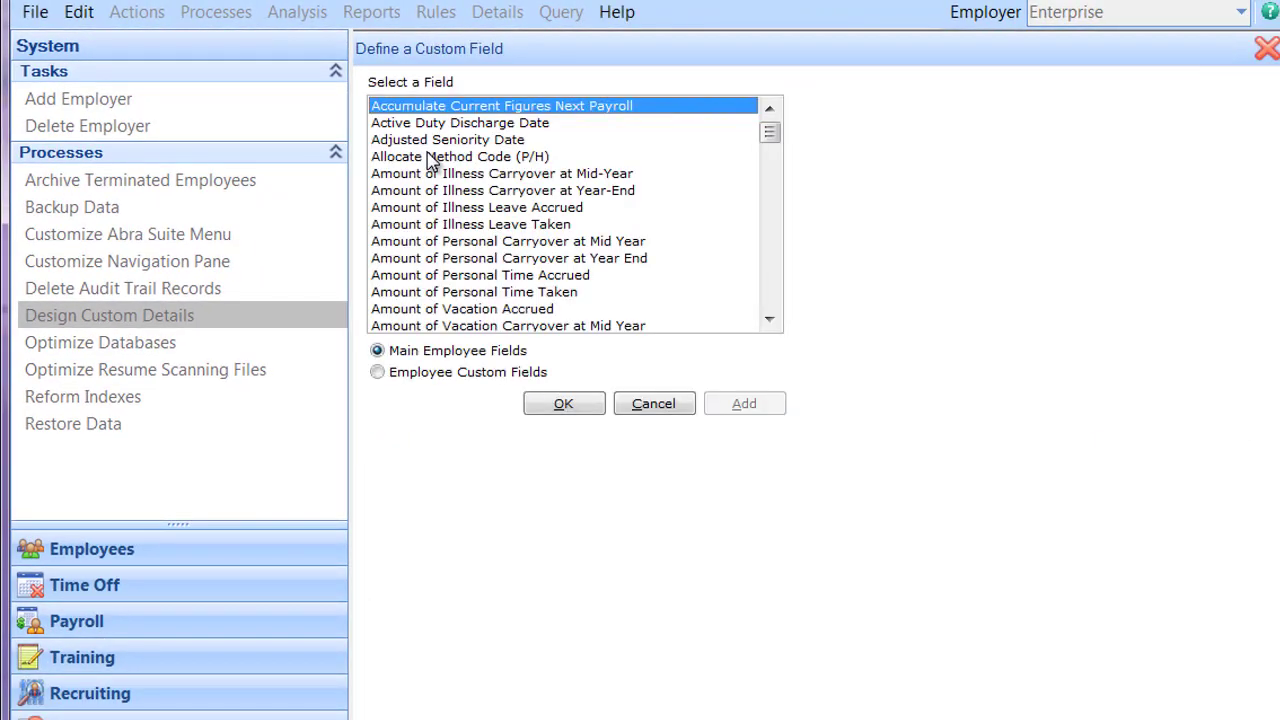
key(j)
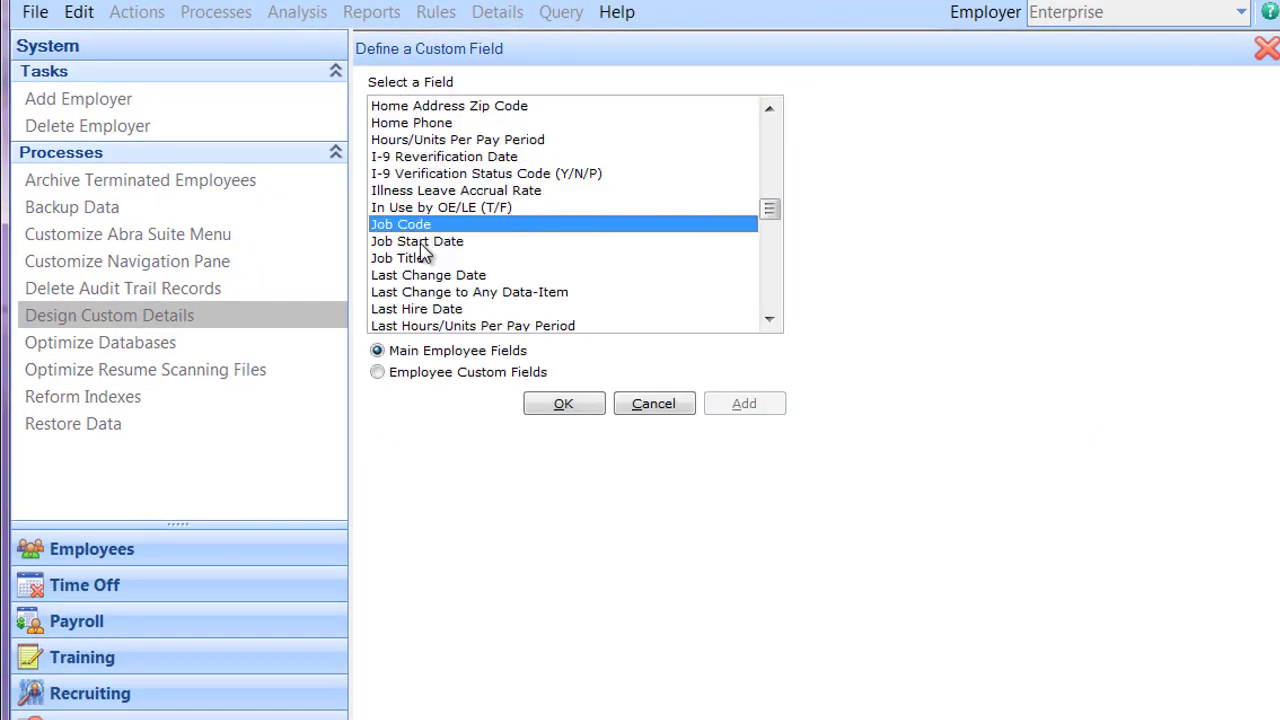
click(403, 260)
click(552, 398)
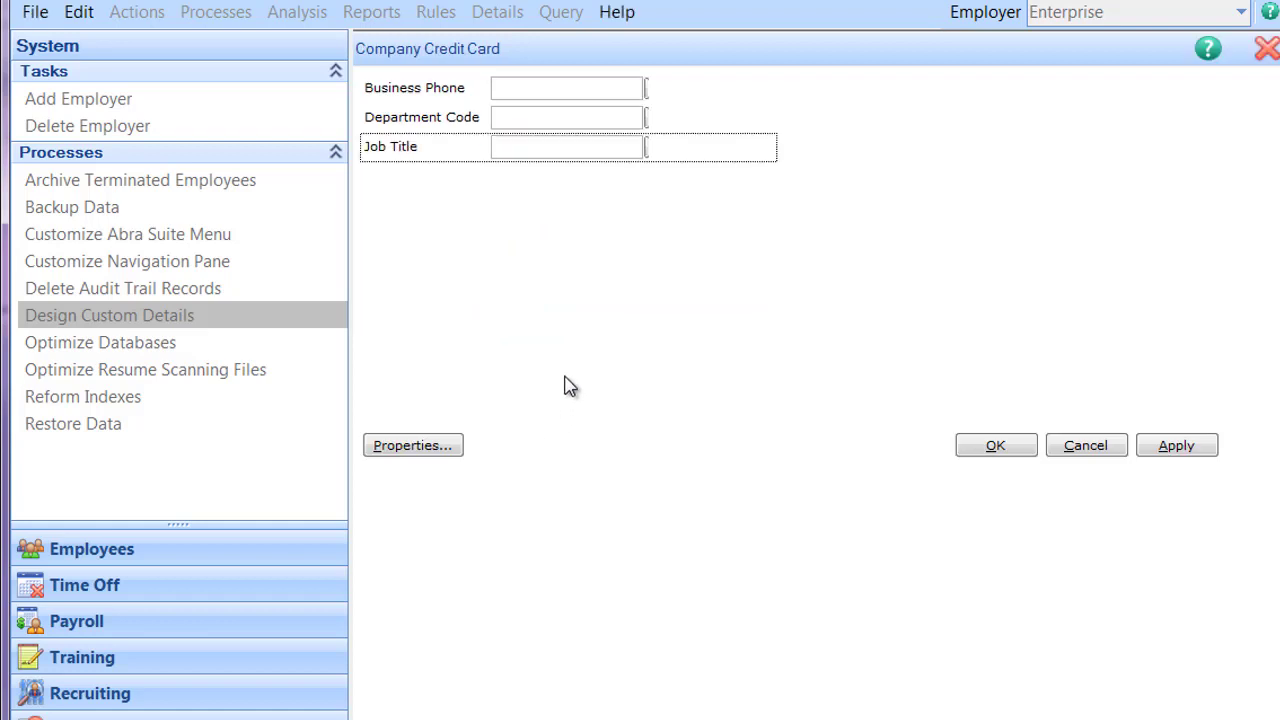
click(553, 366)
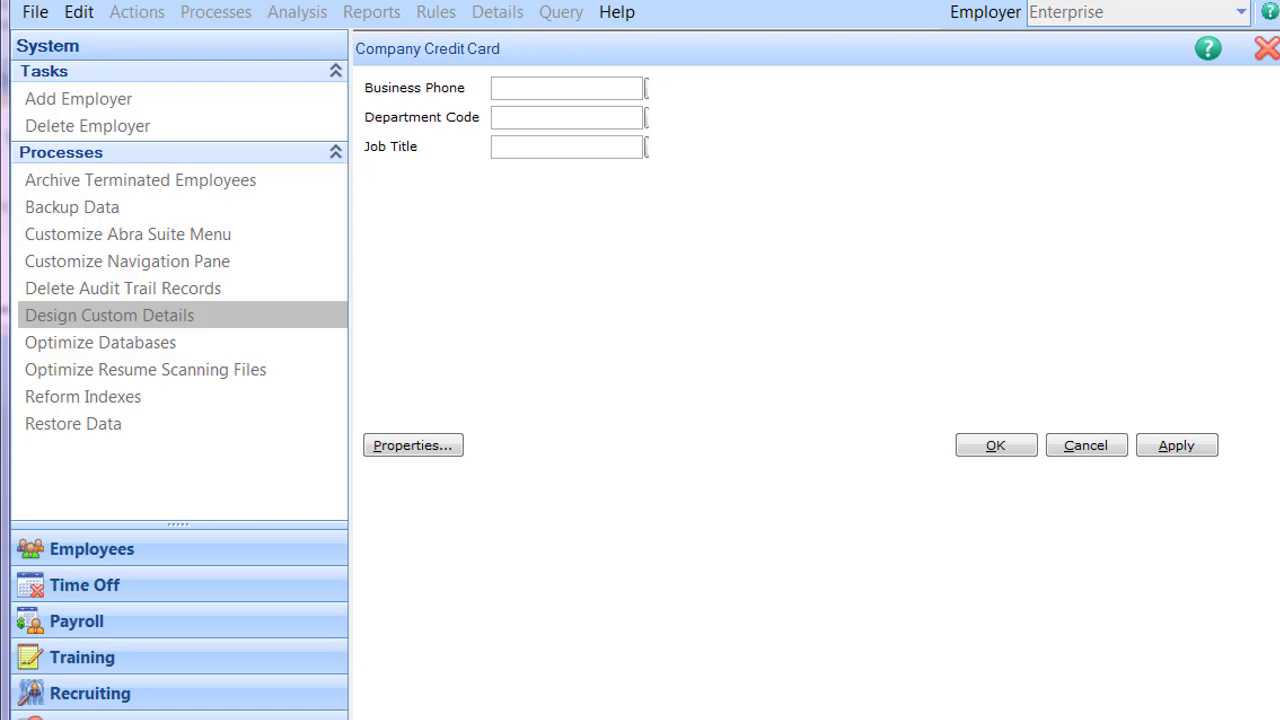
Step: Define a required Employee custom field 'Credit Card' (CCRD) as a Code Table using the Credit Card table
double_click(834, 88)
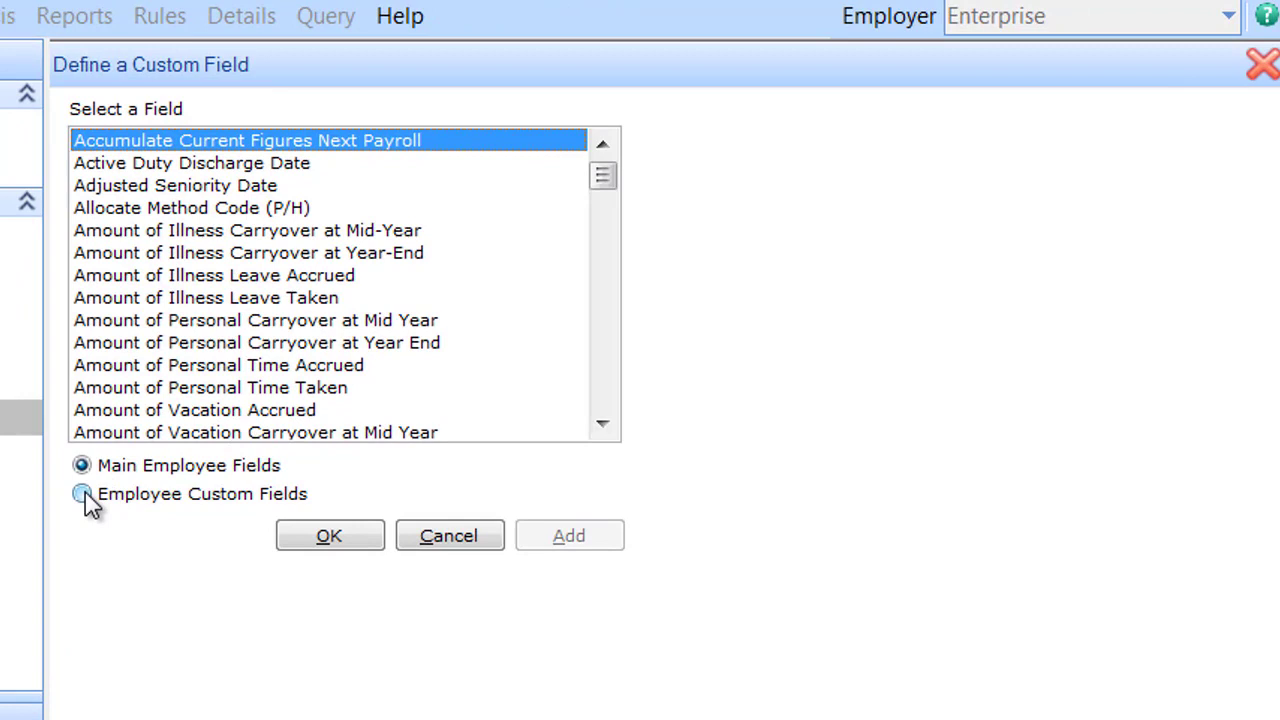
click(84, 494)
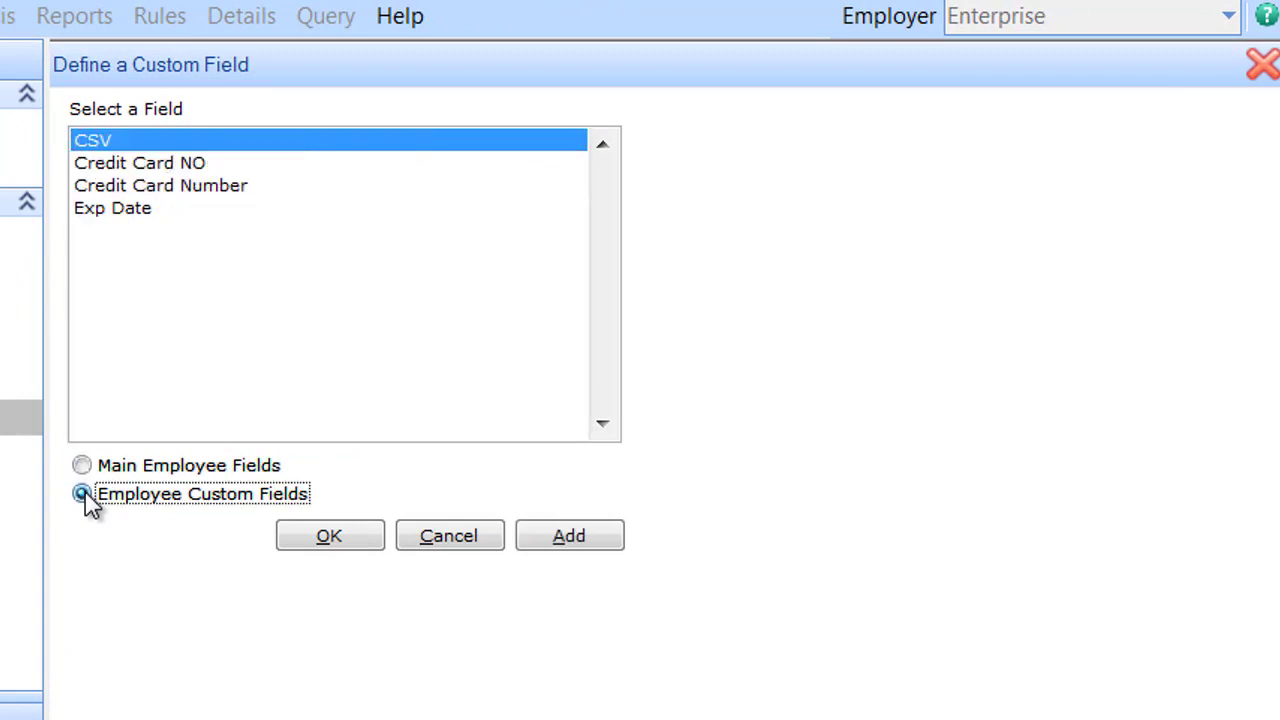
click(565, 545)
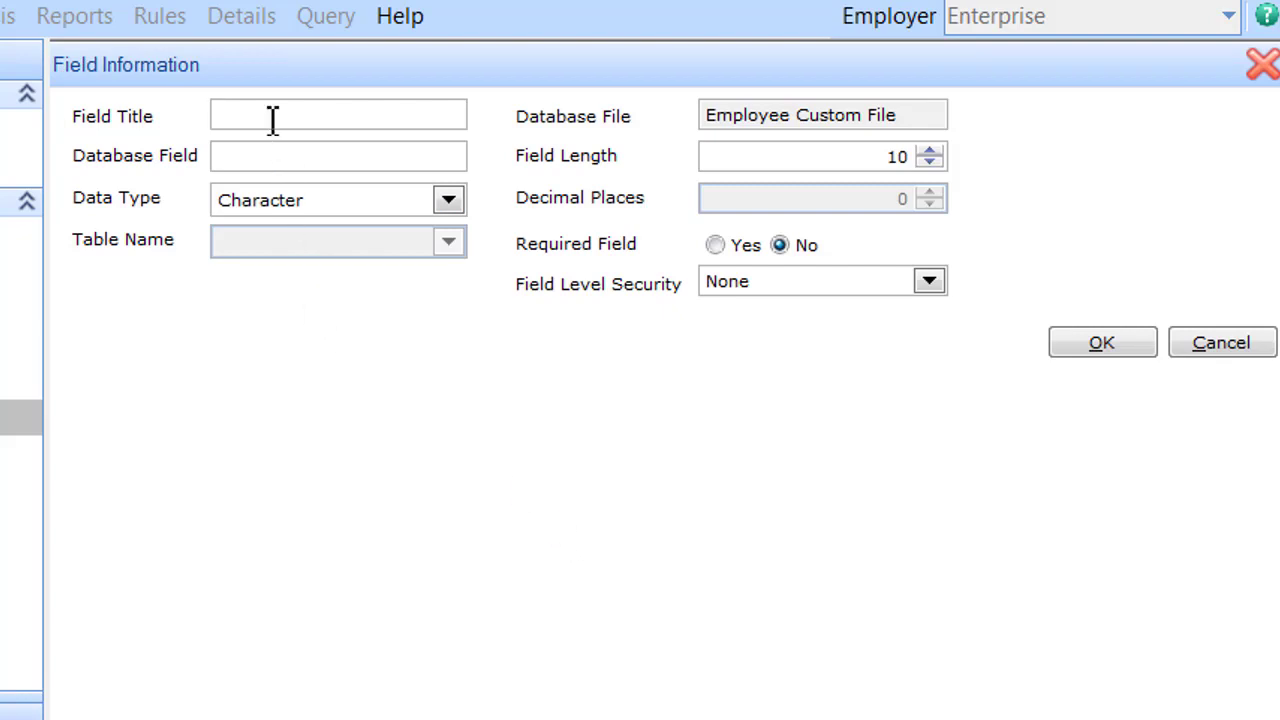
text(Credit Card)
click(254, 154)
text(CCRD)
click(447, 203)
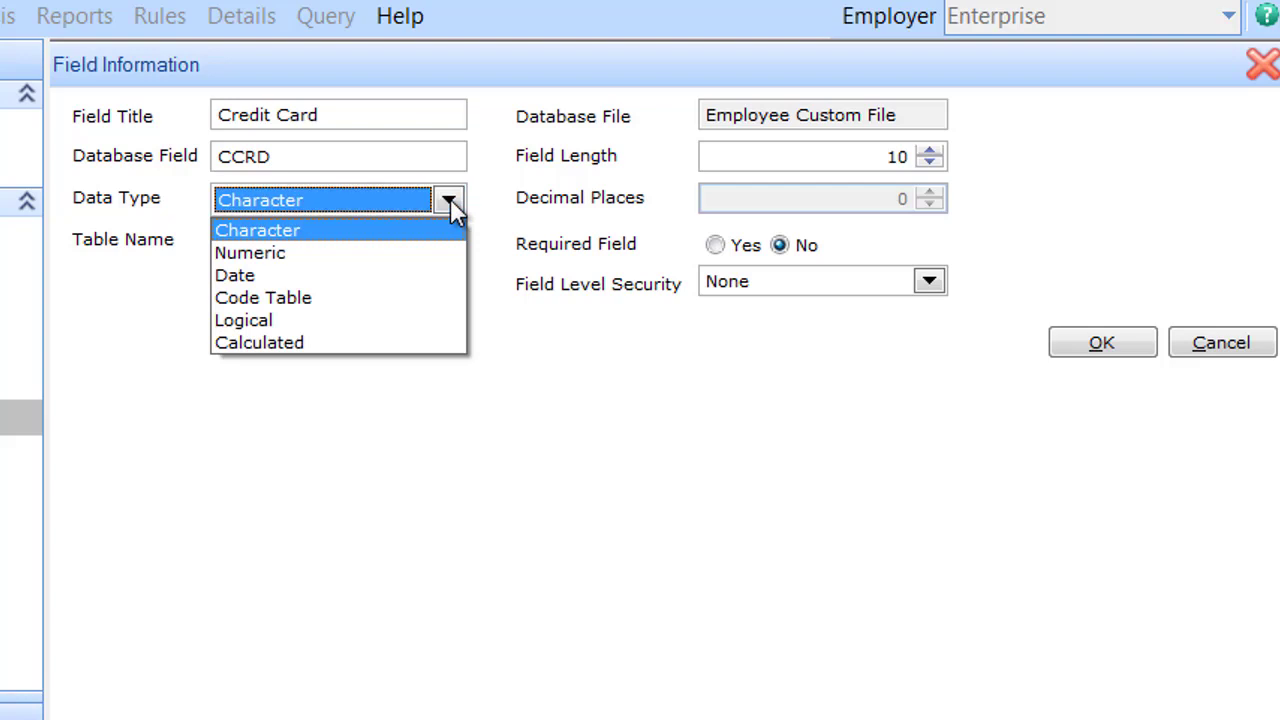
click(318, 298)
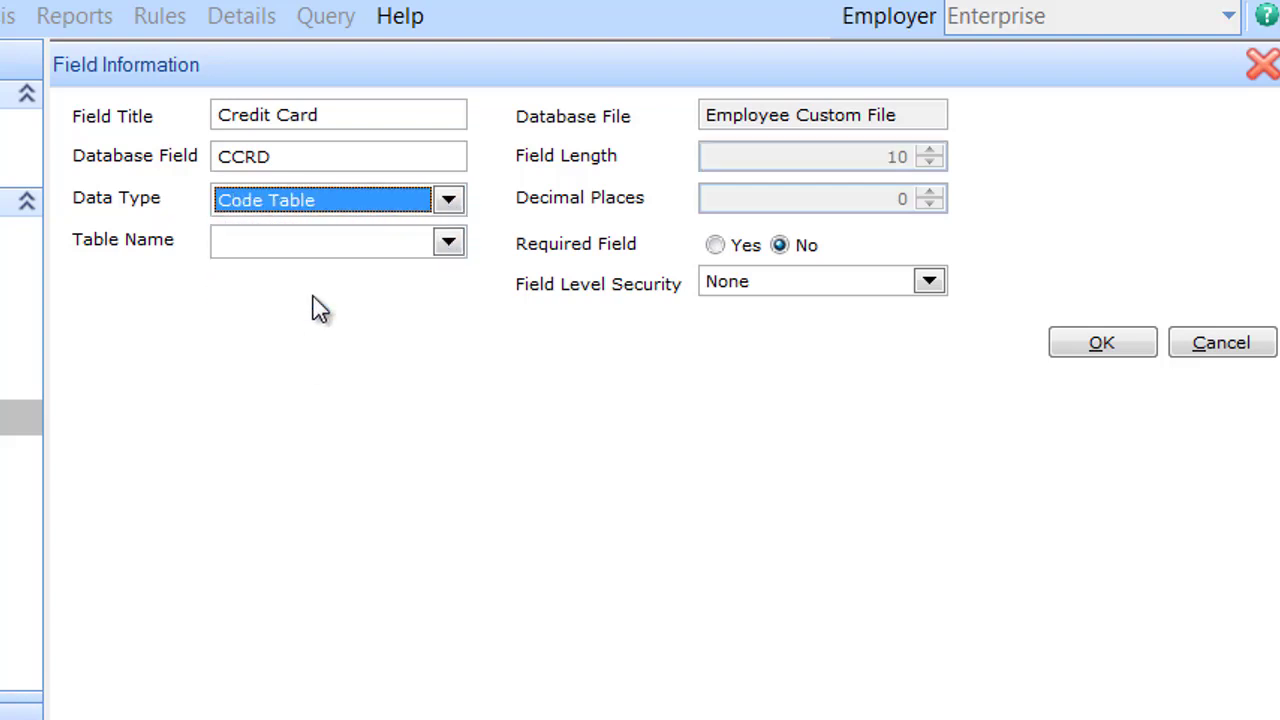
click(455, 243)
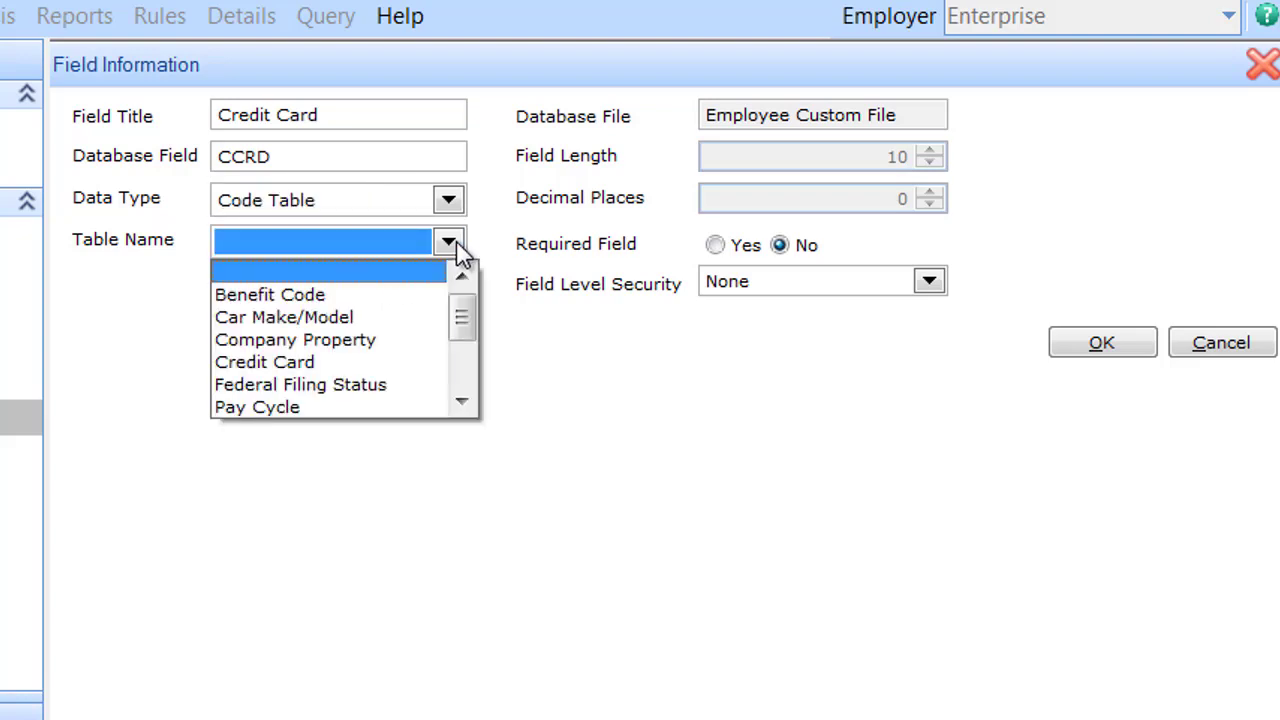
click(298, 368)
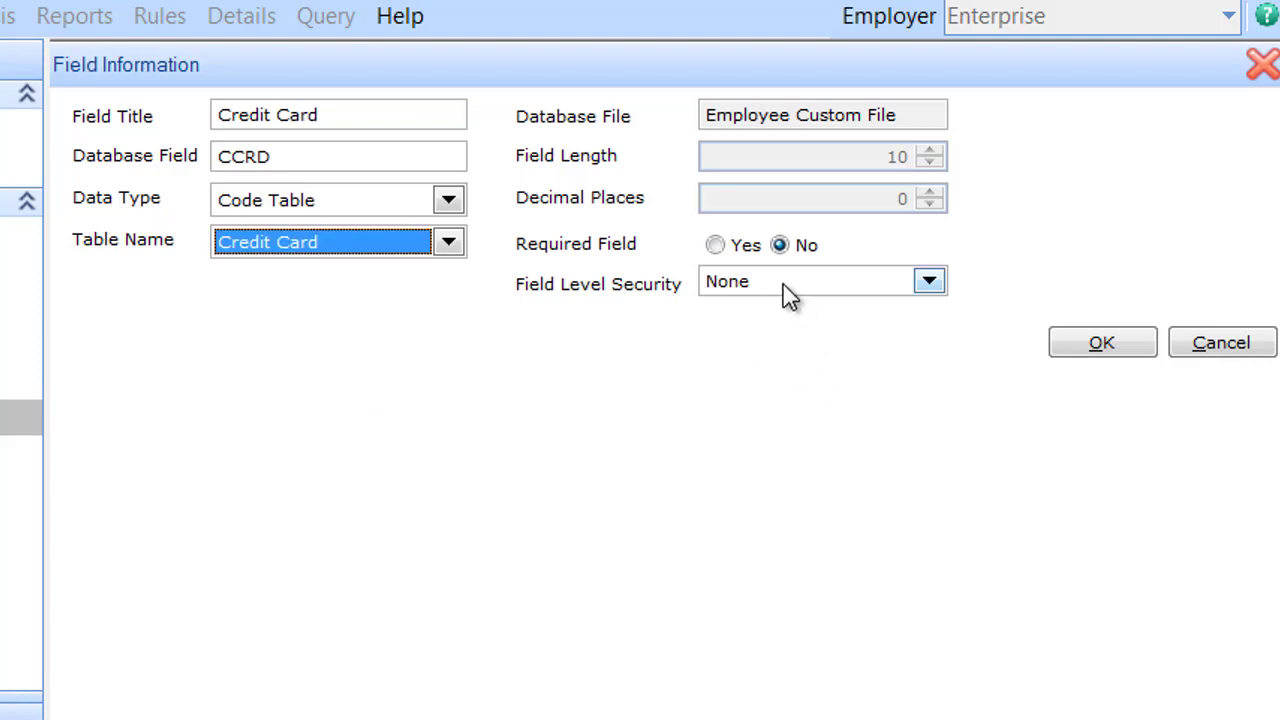
click(716, 248)
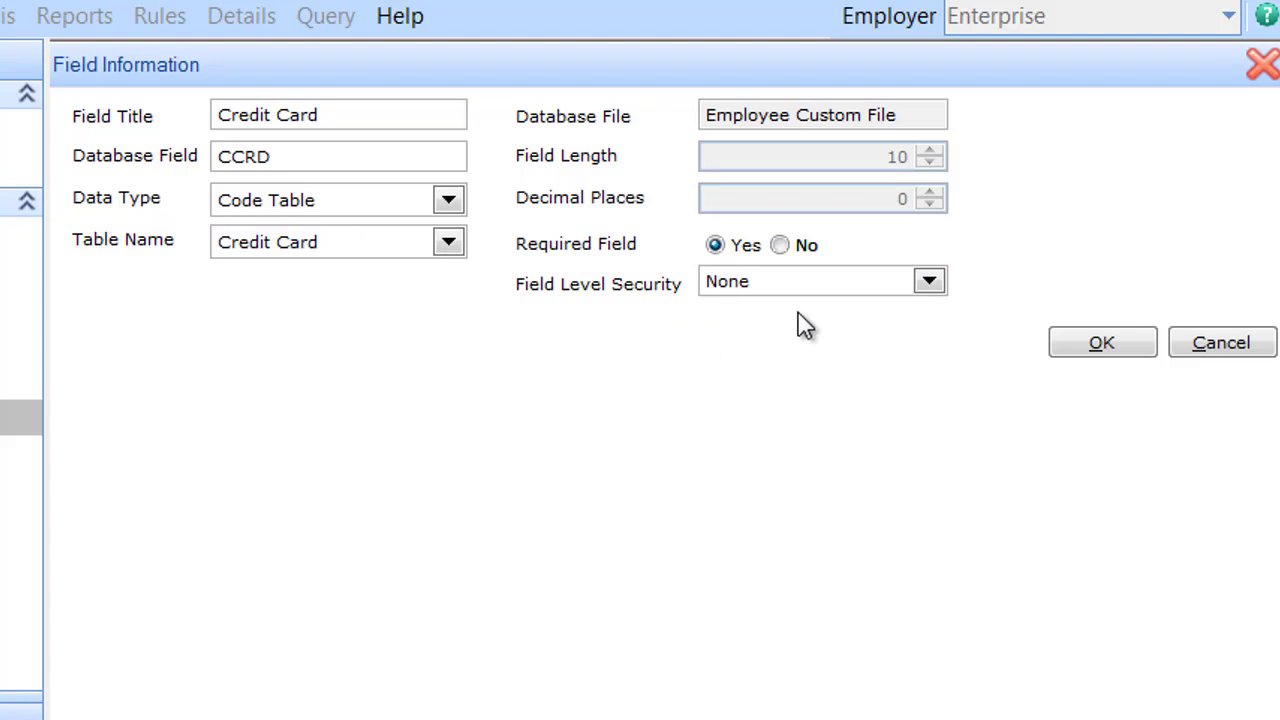
Step: Save the Credit Card field definition and add Credit Card NO to the form
click(1100, 345)
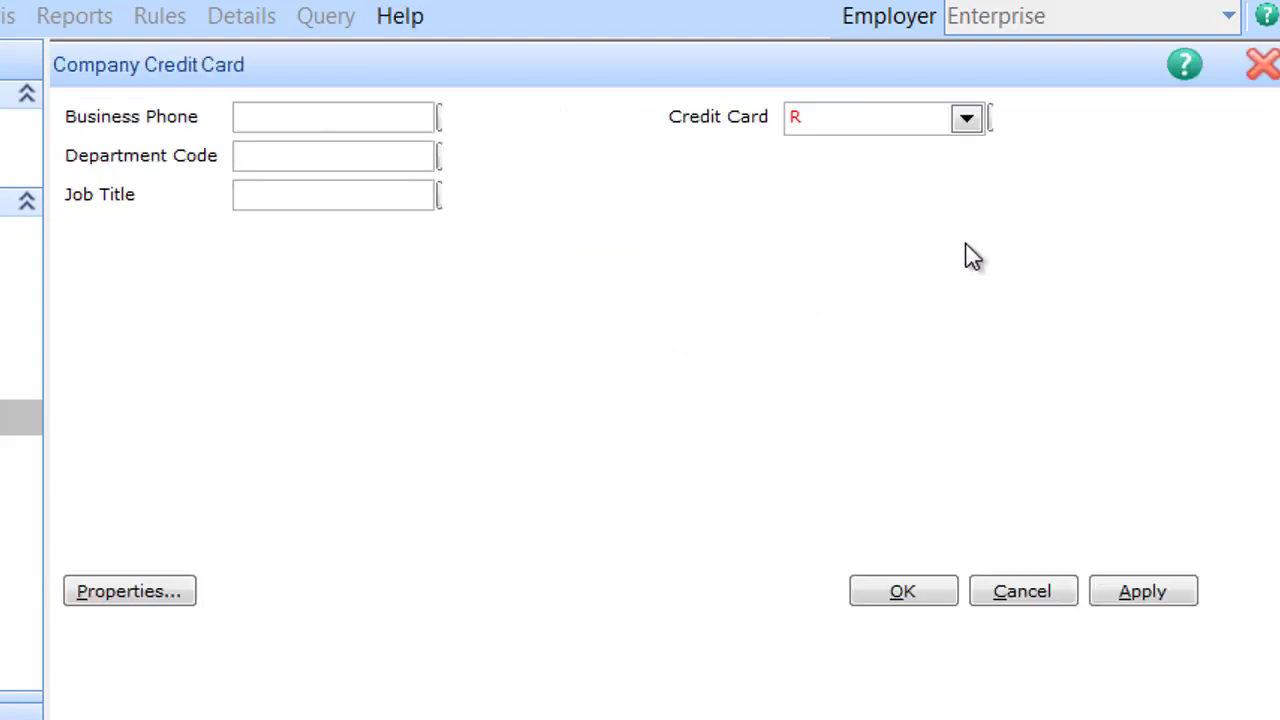
right_click(763, 193)
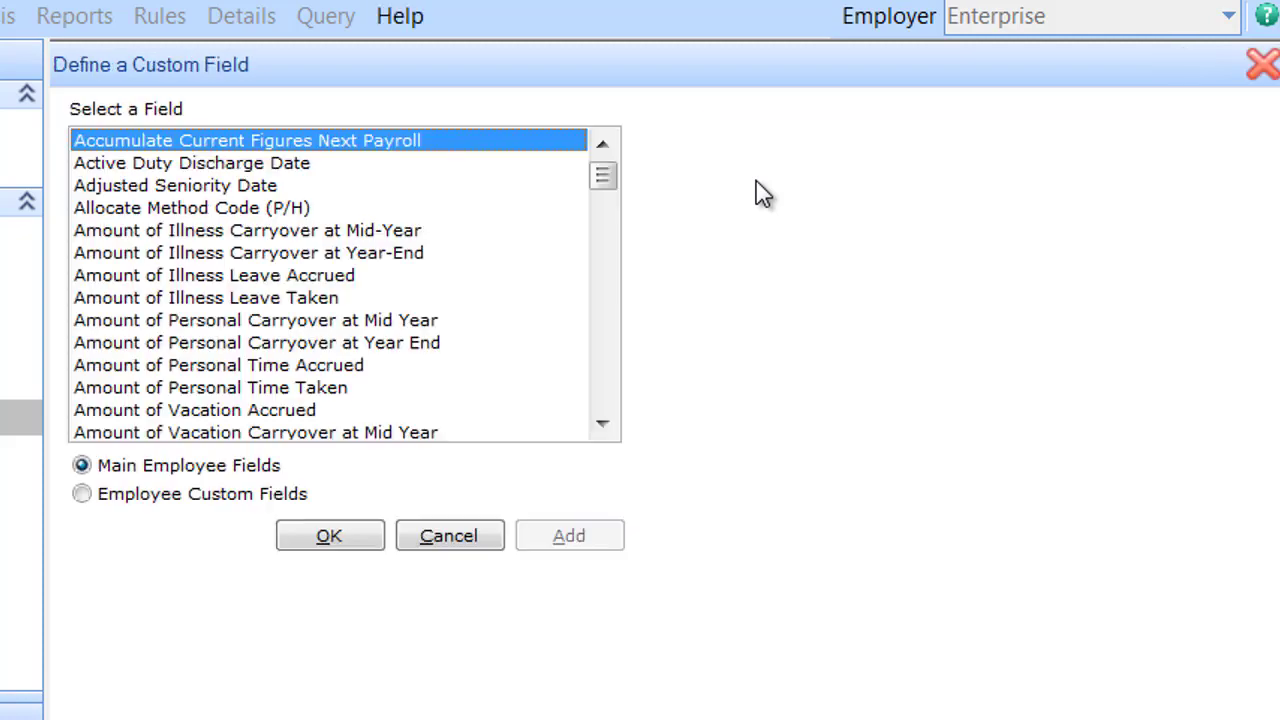
click(165, 500)
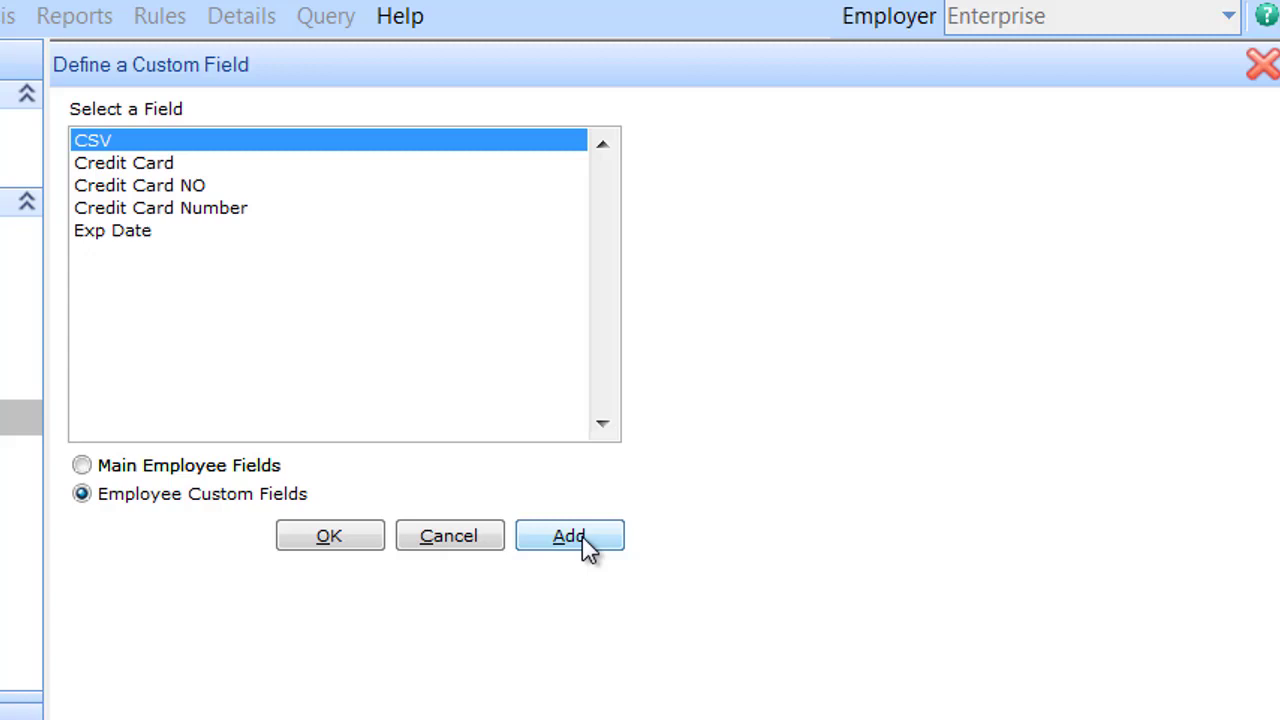
click(152, 188)
double_click(150, 188)
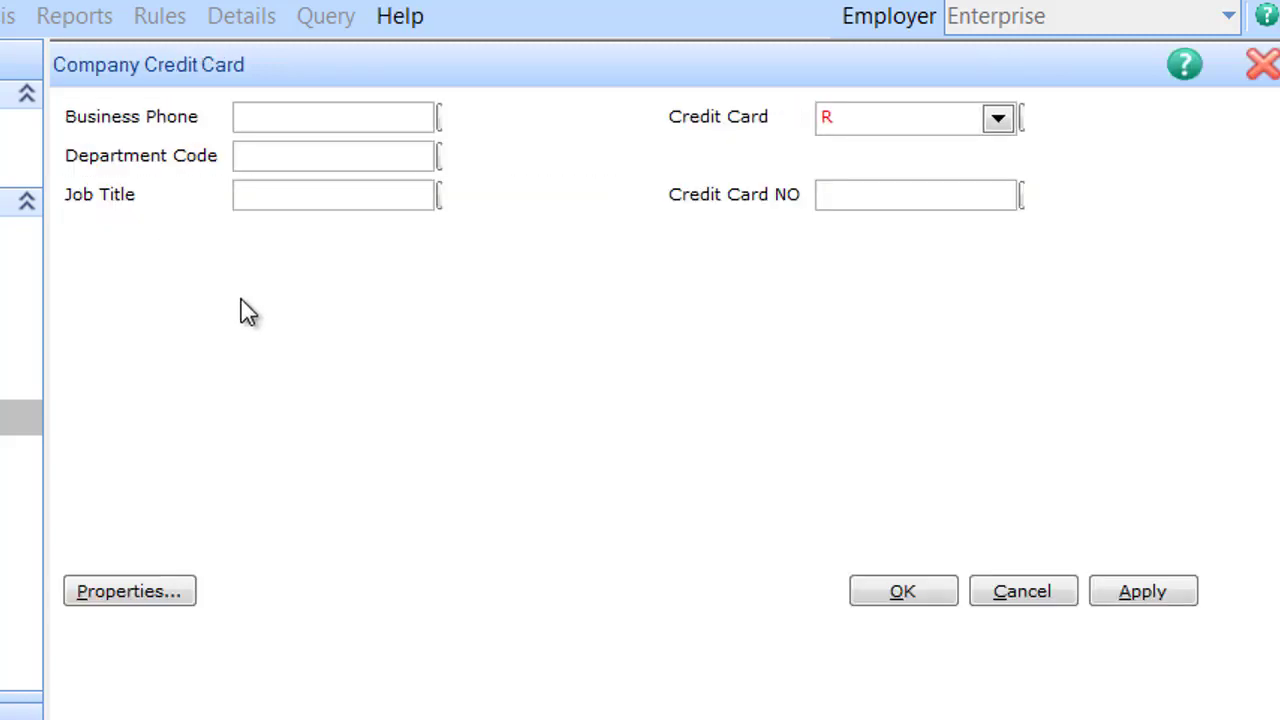
Step: Add the Exp Date and CSV fields to the form and apply the layout
double_click(721, 267)
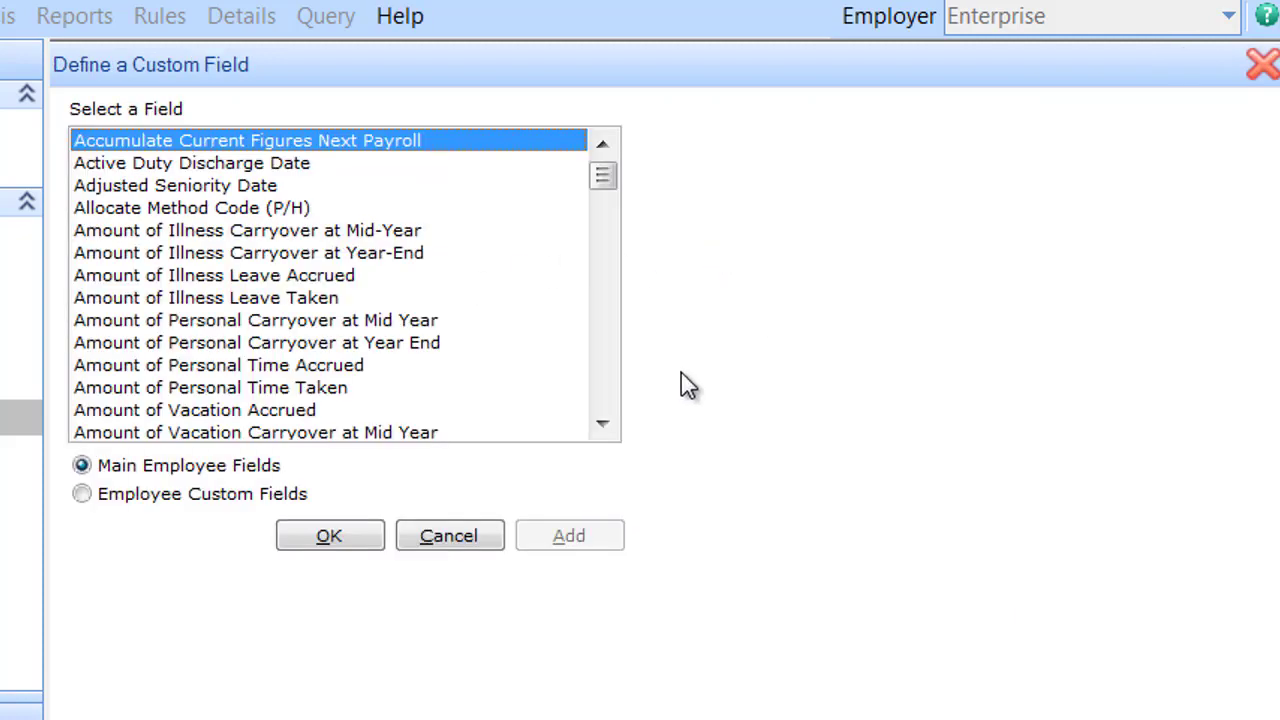
click(173, 502)
double_click(148, 236)
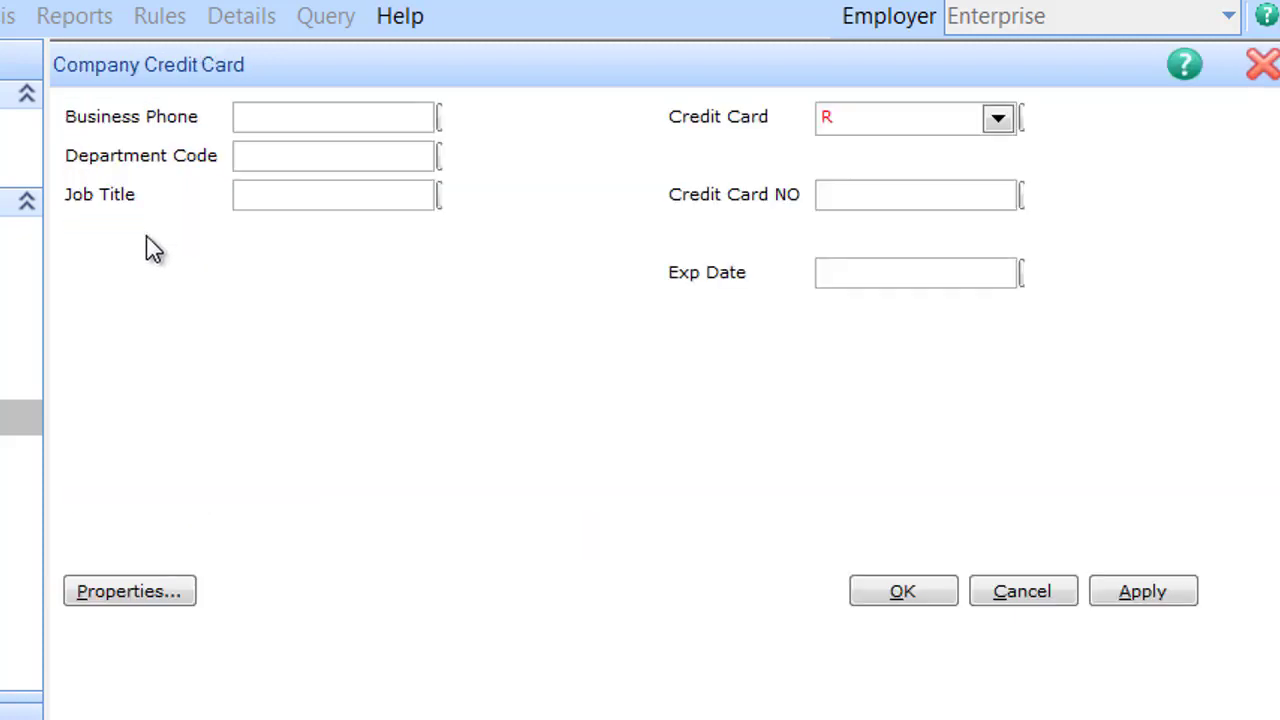
double_click(822, 320)
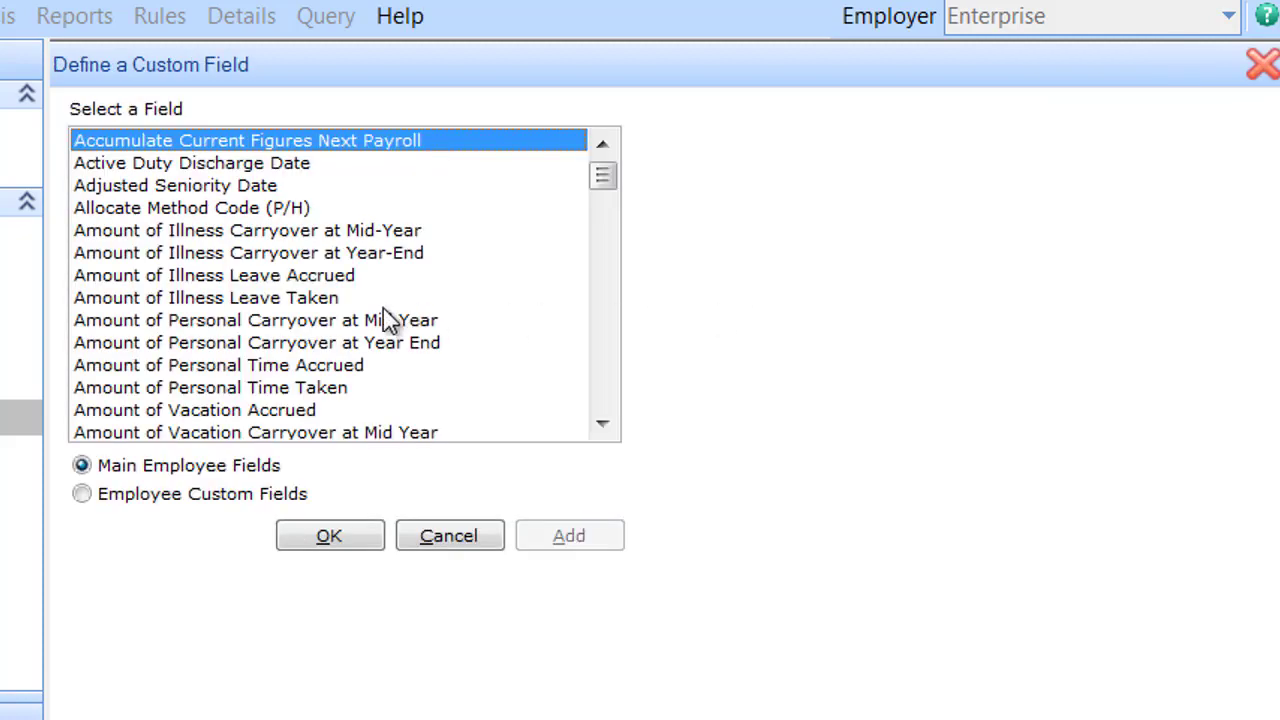
click(230, 497)
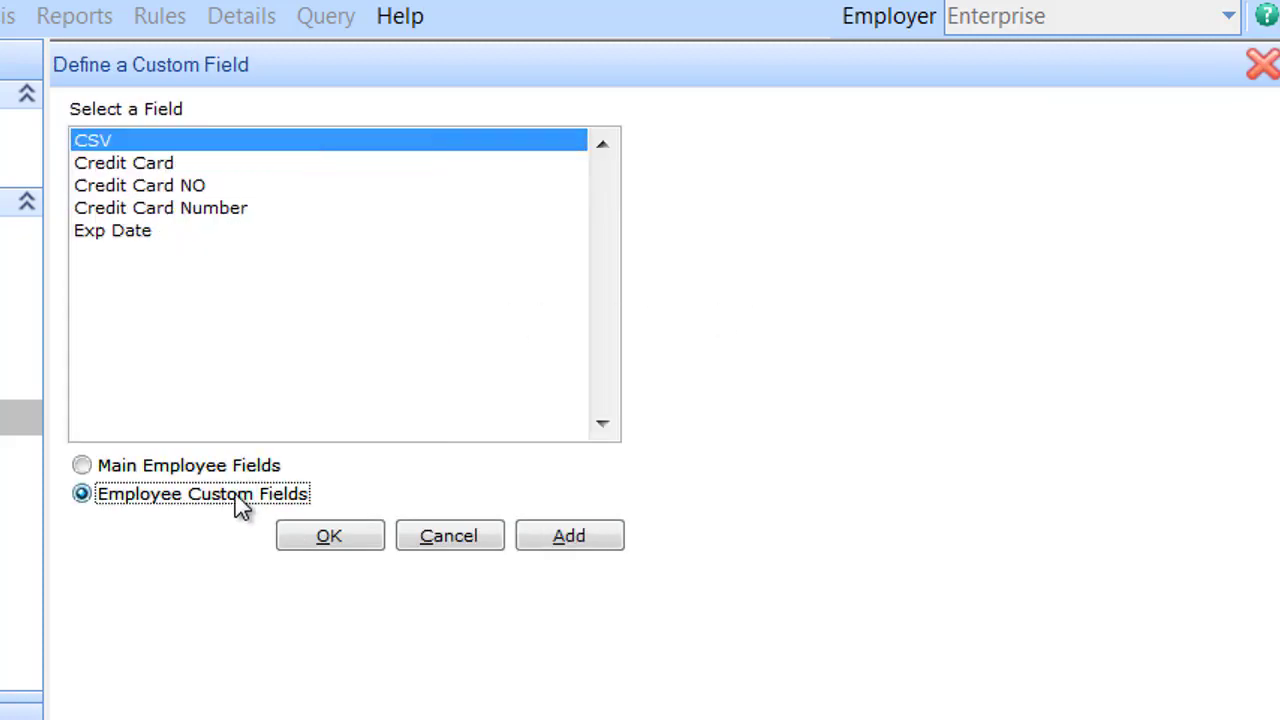
double_click(95, 142)
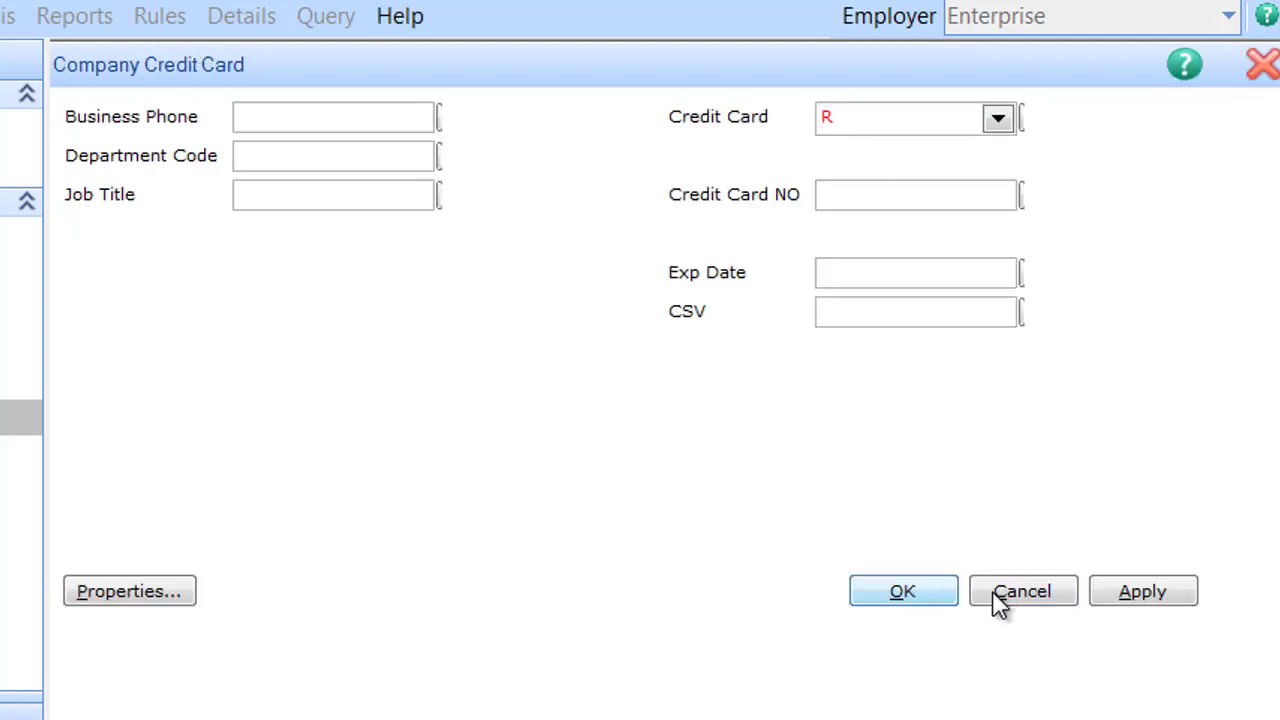
click(1159, 596)
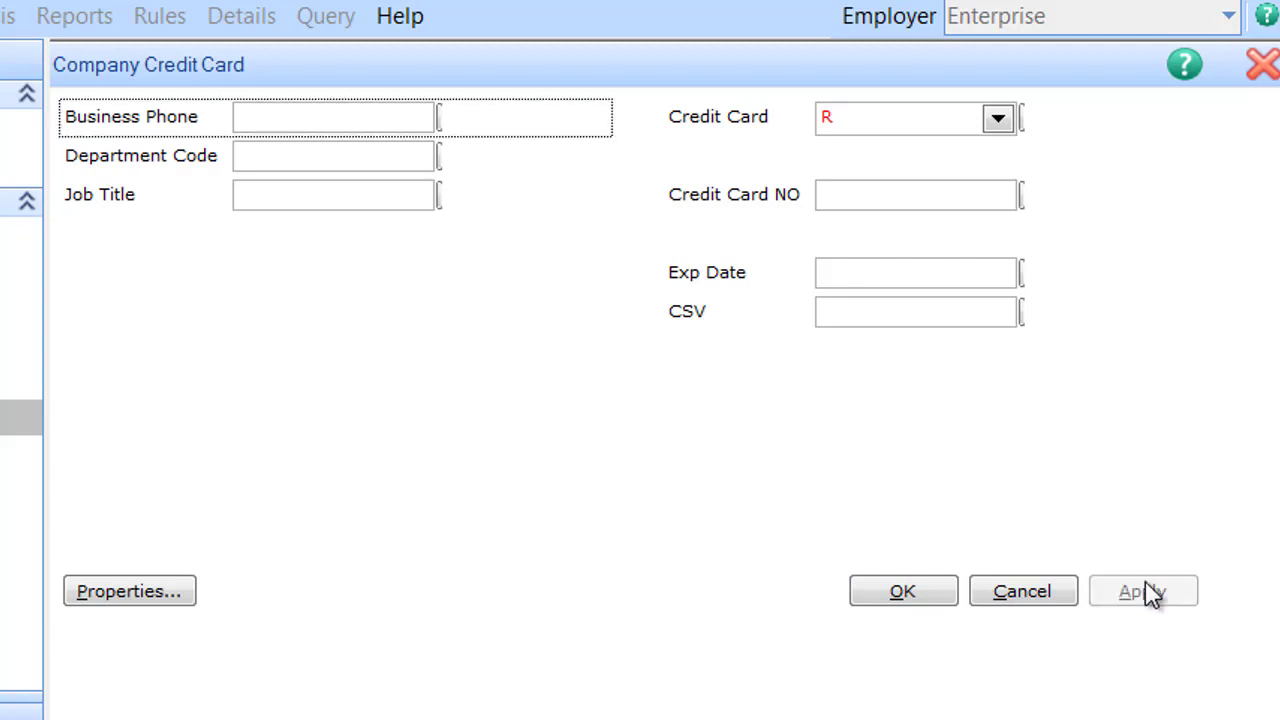
Step: Save and close the Company Credit Card form design and return to the Employees tasks
click(920, 595)
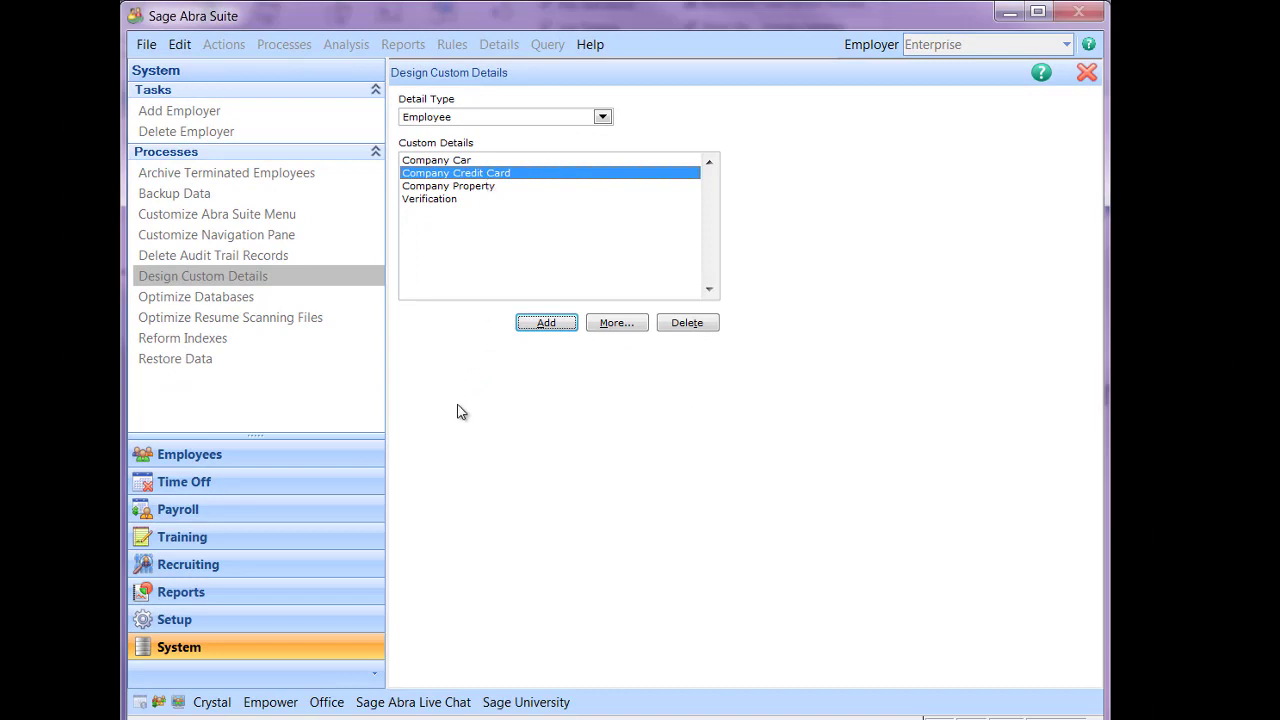
click(225, 456)
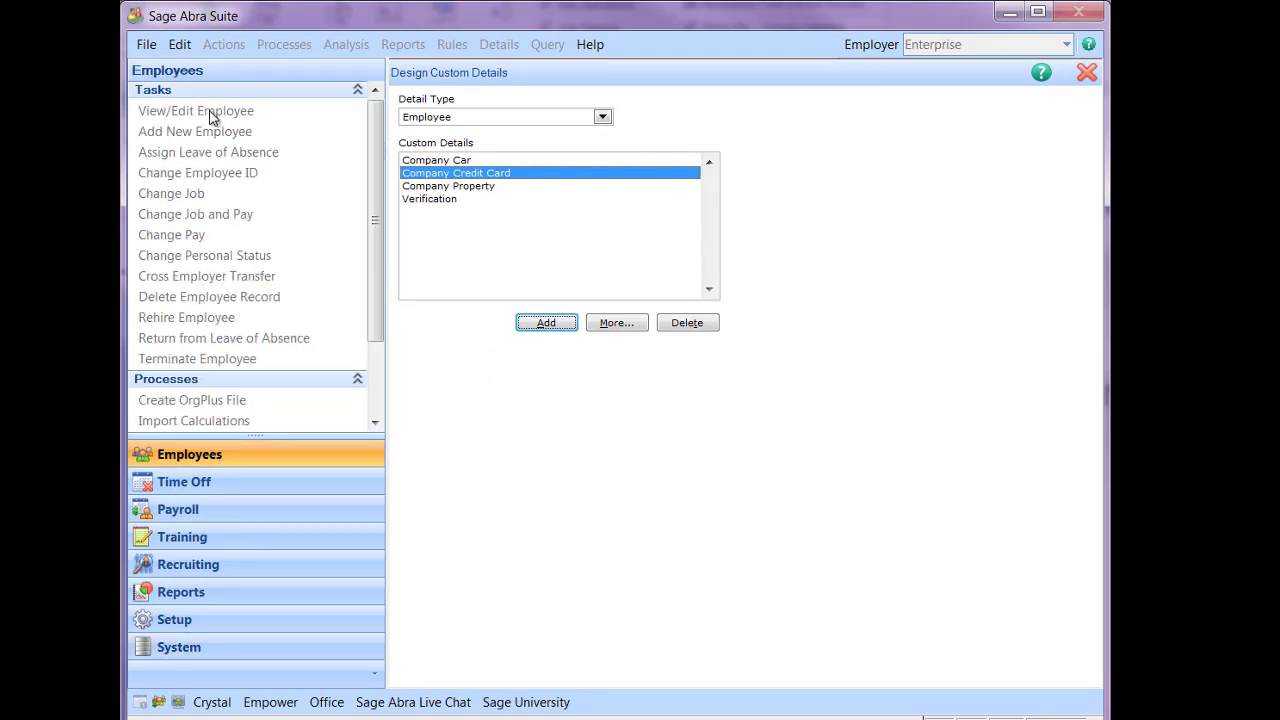
Step: Open an employee's record and its Company Credit Card custom detail, starting a new card entry
click(1085, 75)
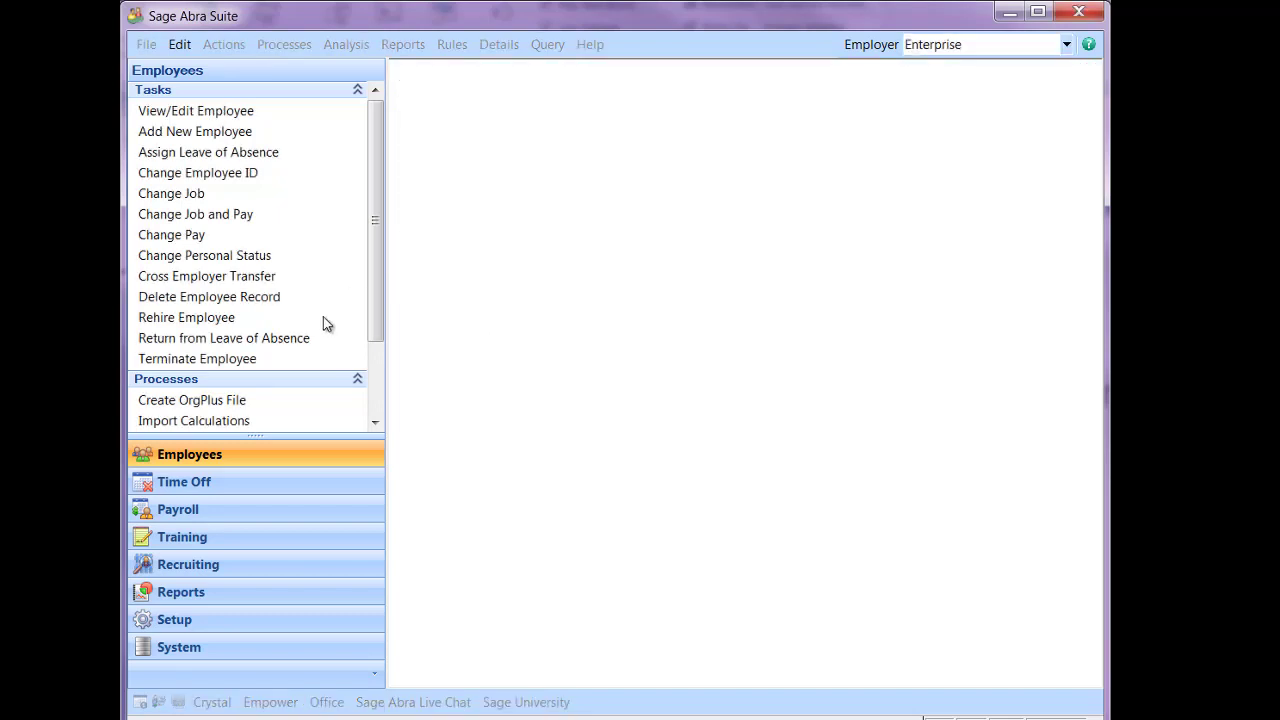
click(152, 113)
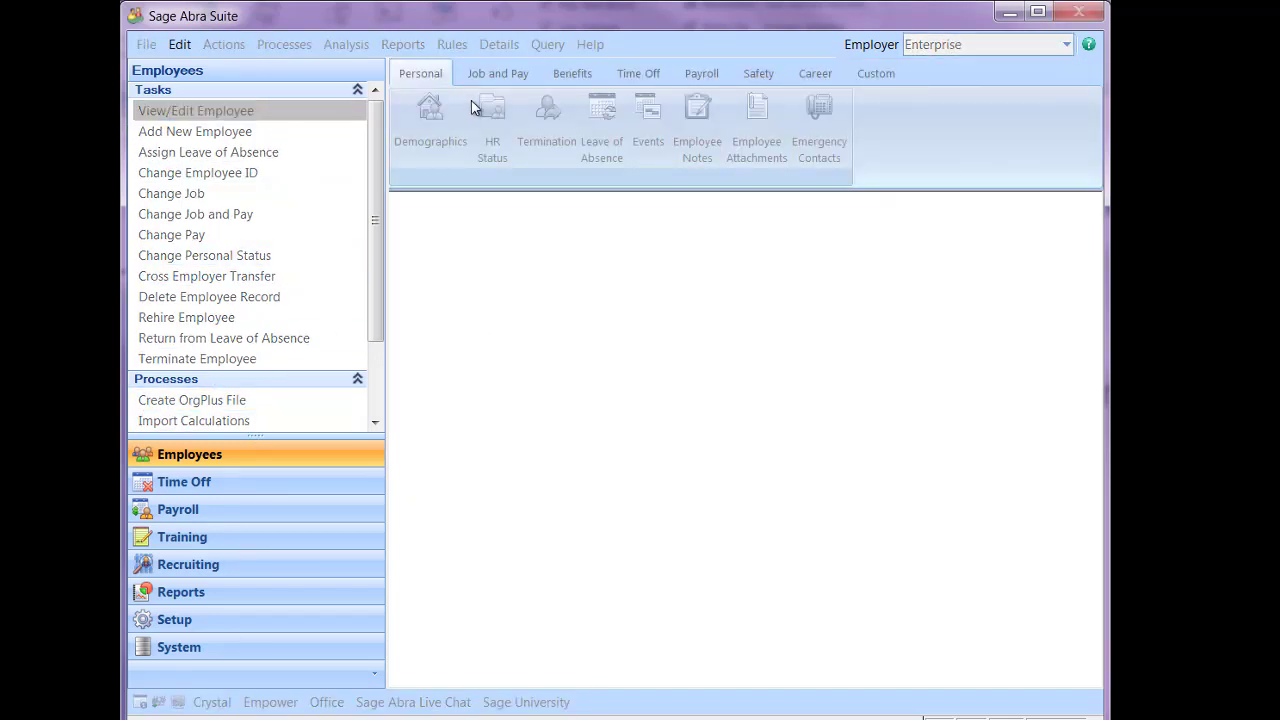
double_click(505, 441)
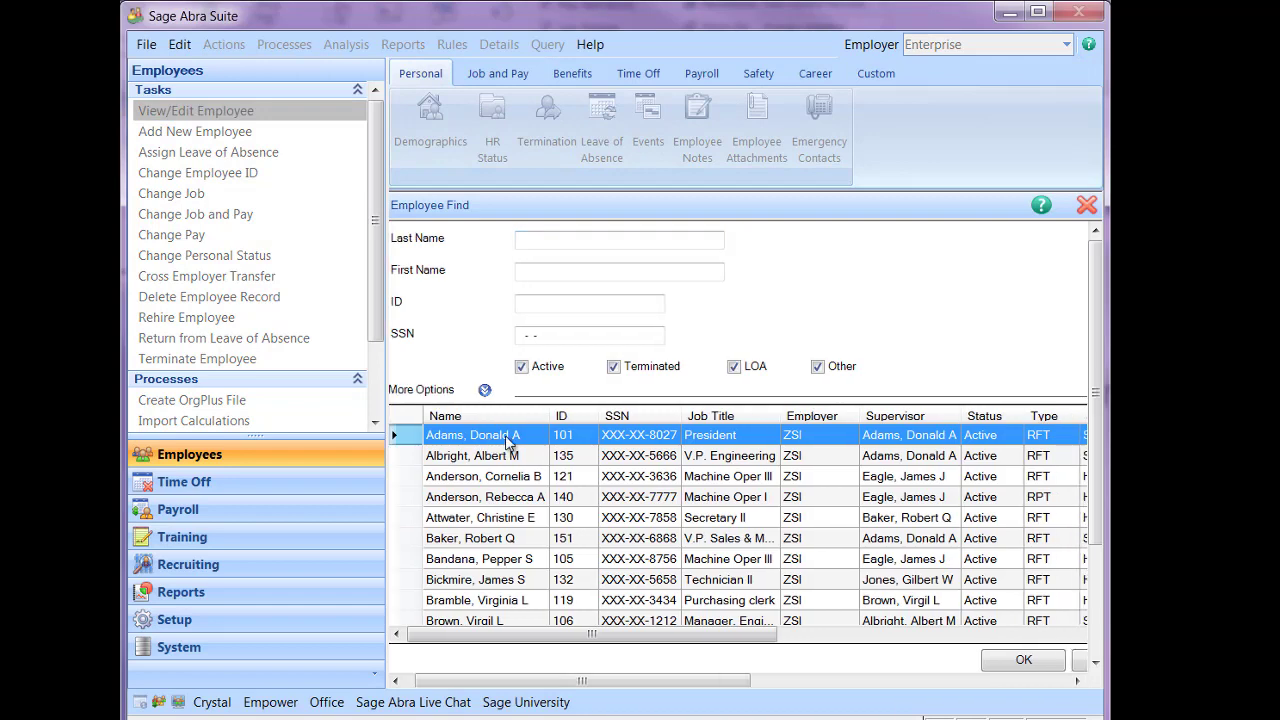
click(880, 76)
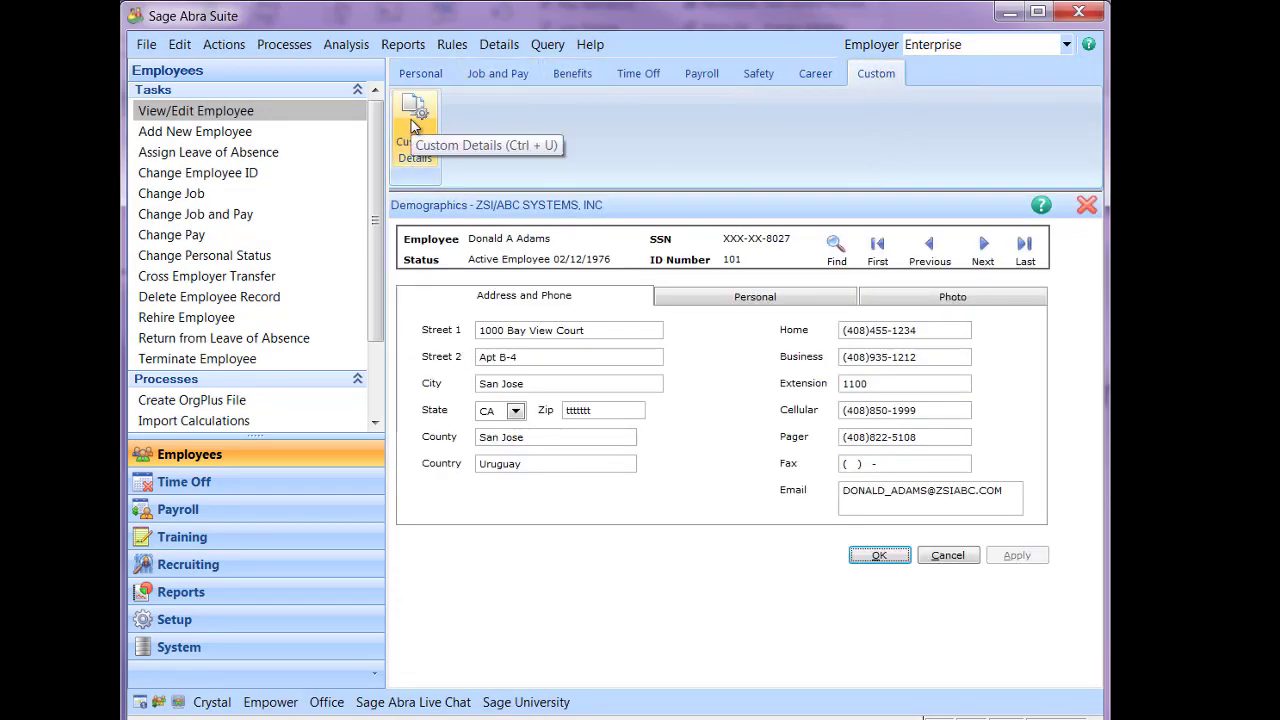
click(410, 137)
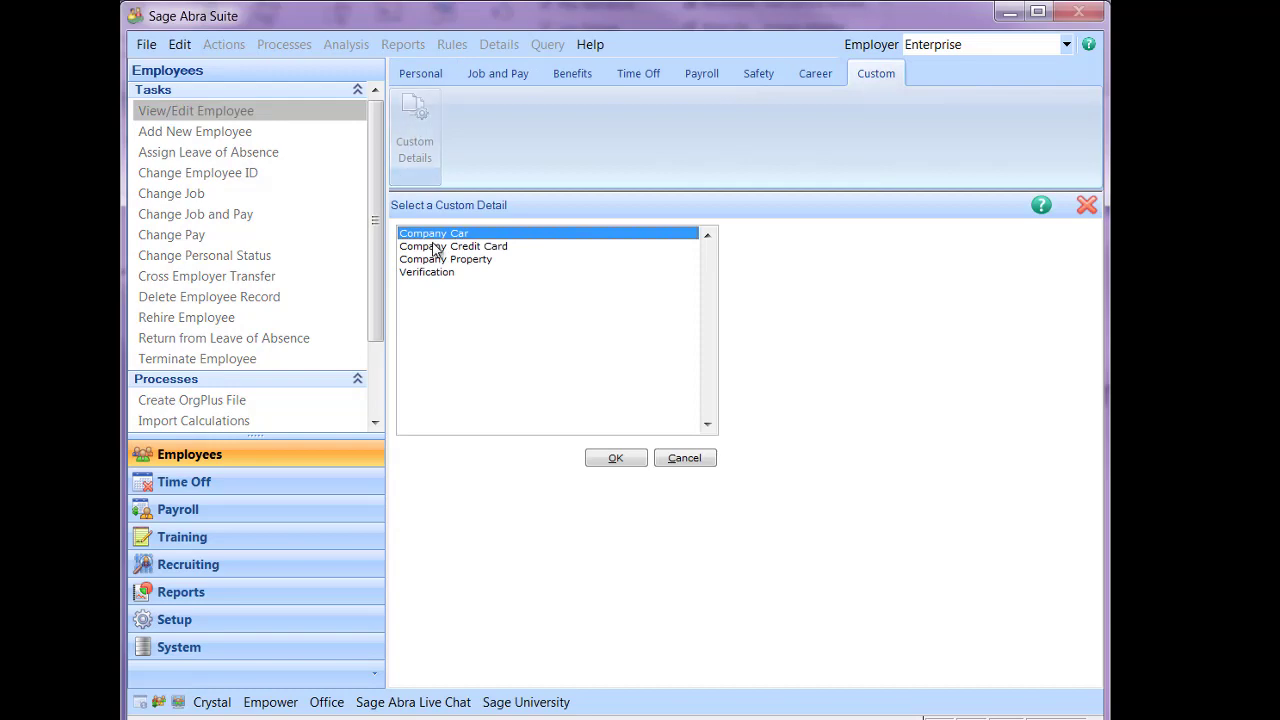
click(438, 247)
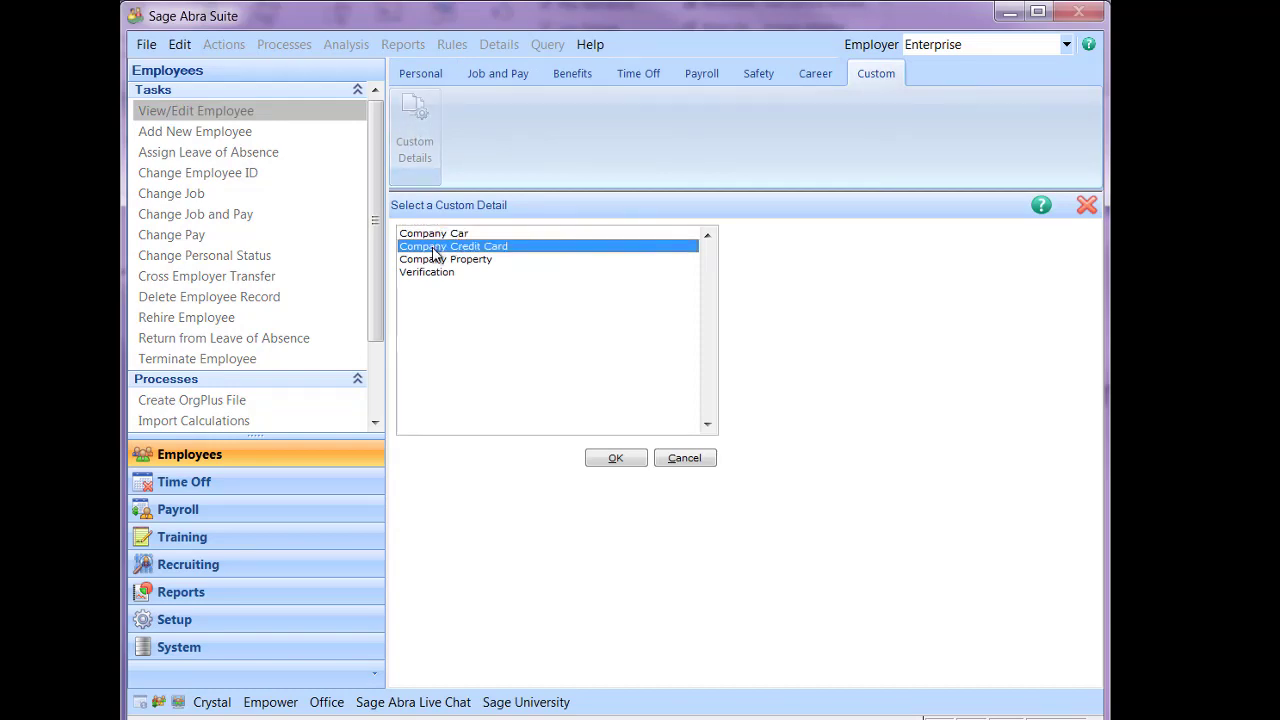
click(616, 458)
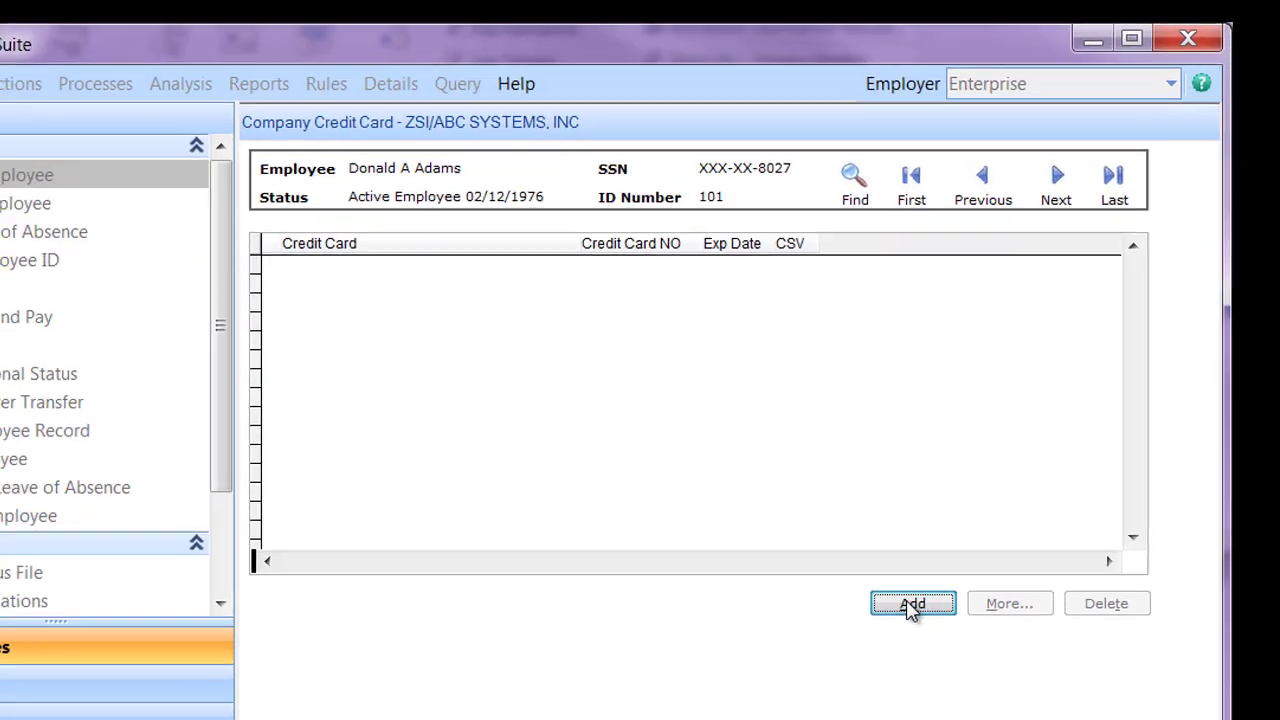
click(878, 422)
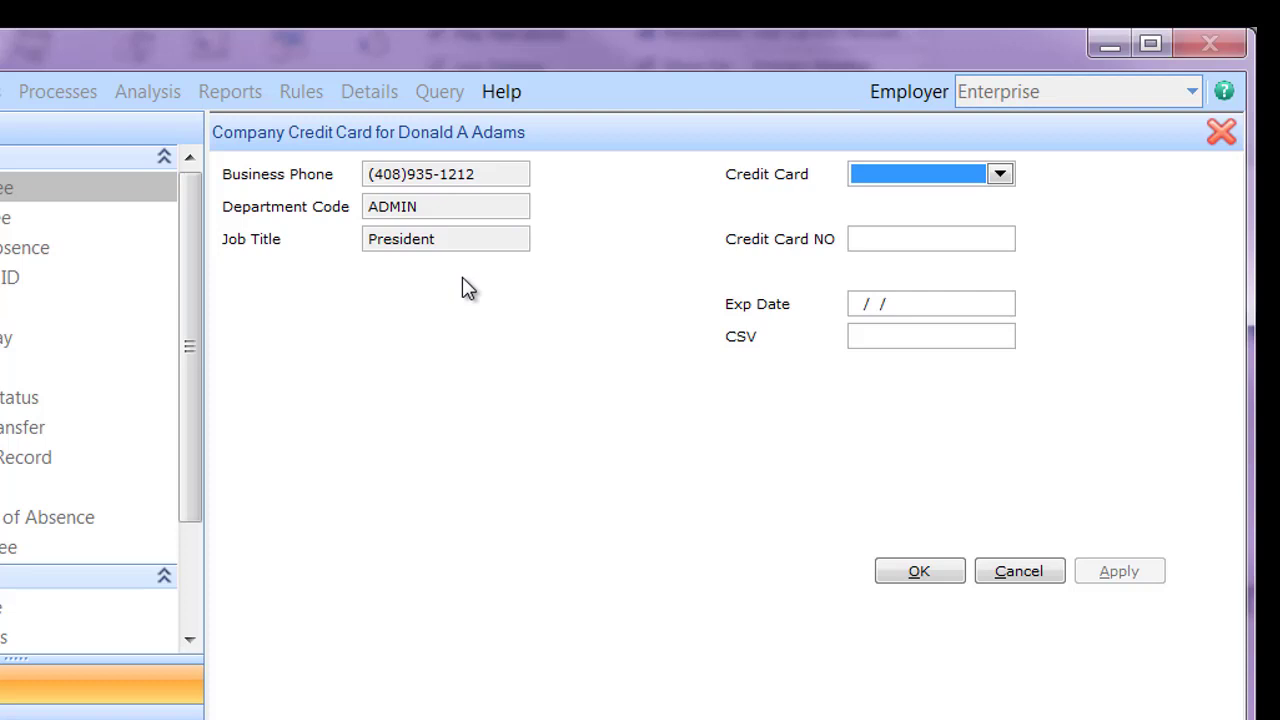
Step: Enter an MC - MasterCard card with its card number, expiry date and CSV, and save it
click(1000, 176)
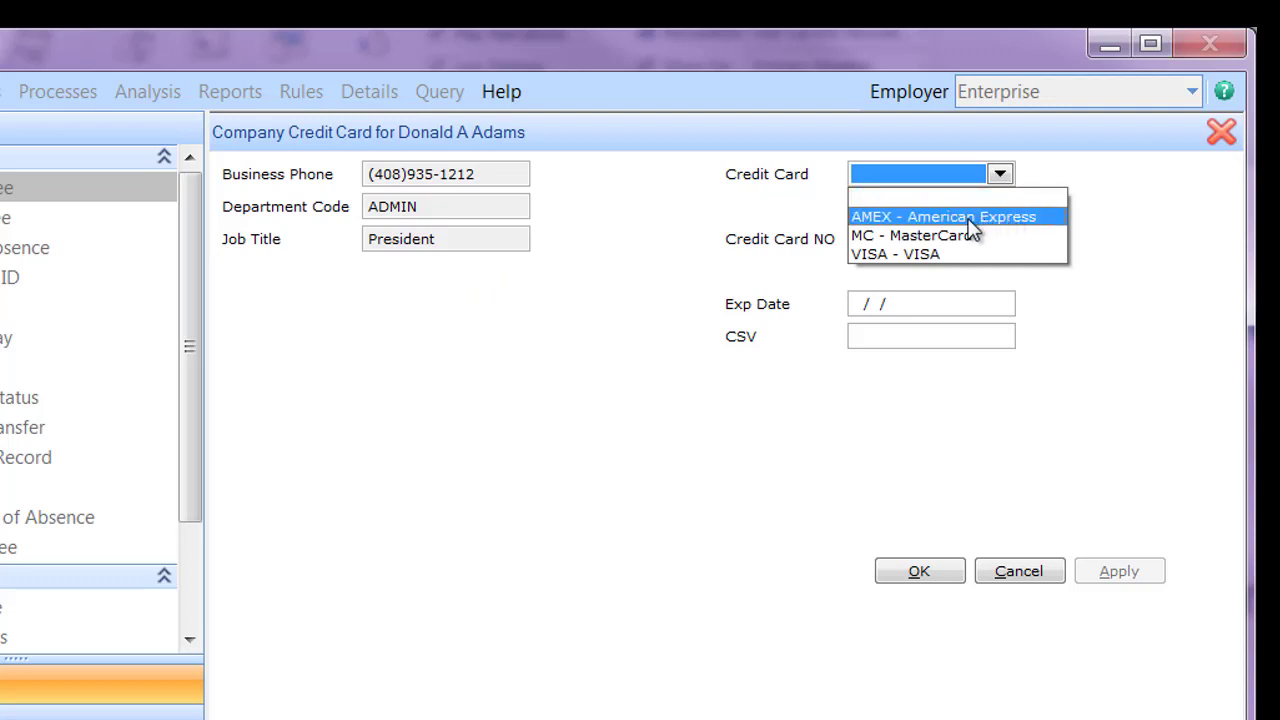
click(944, 238)
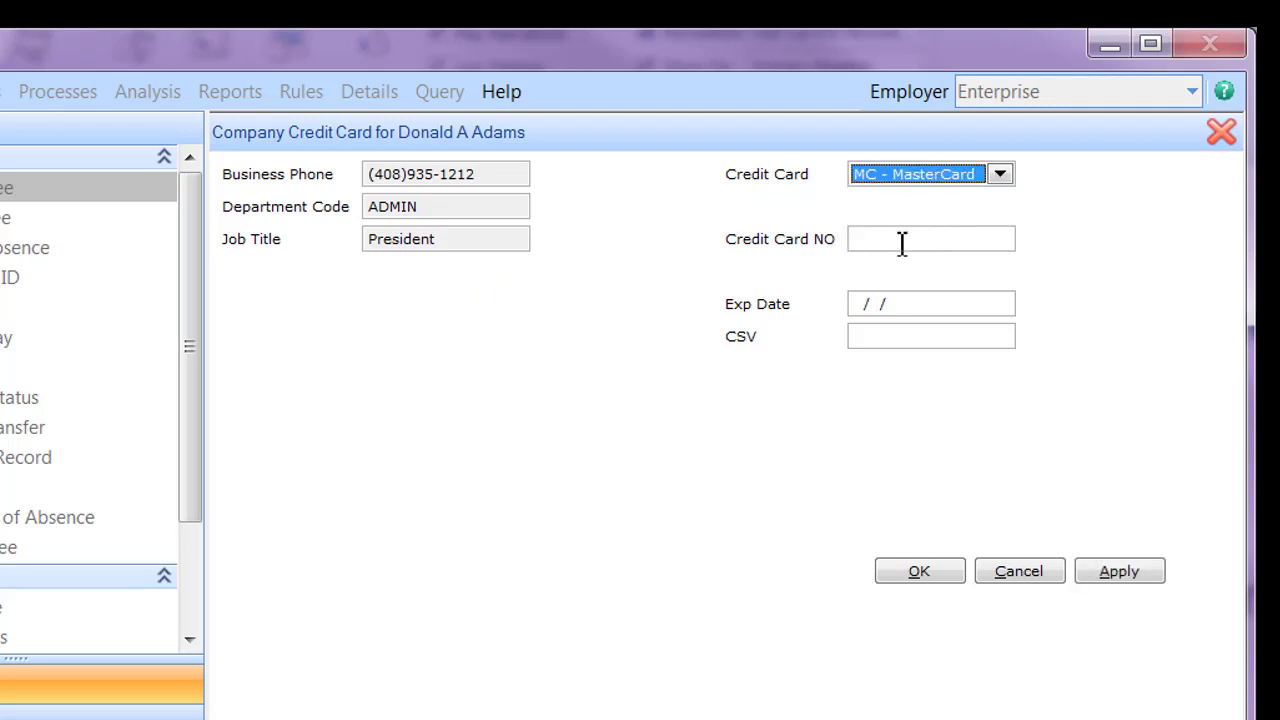
click(902, 240)
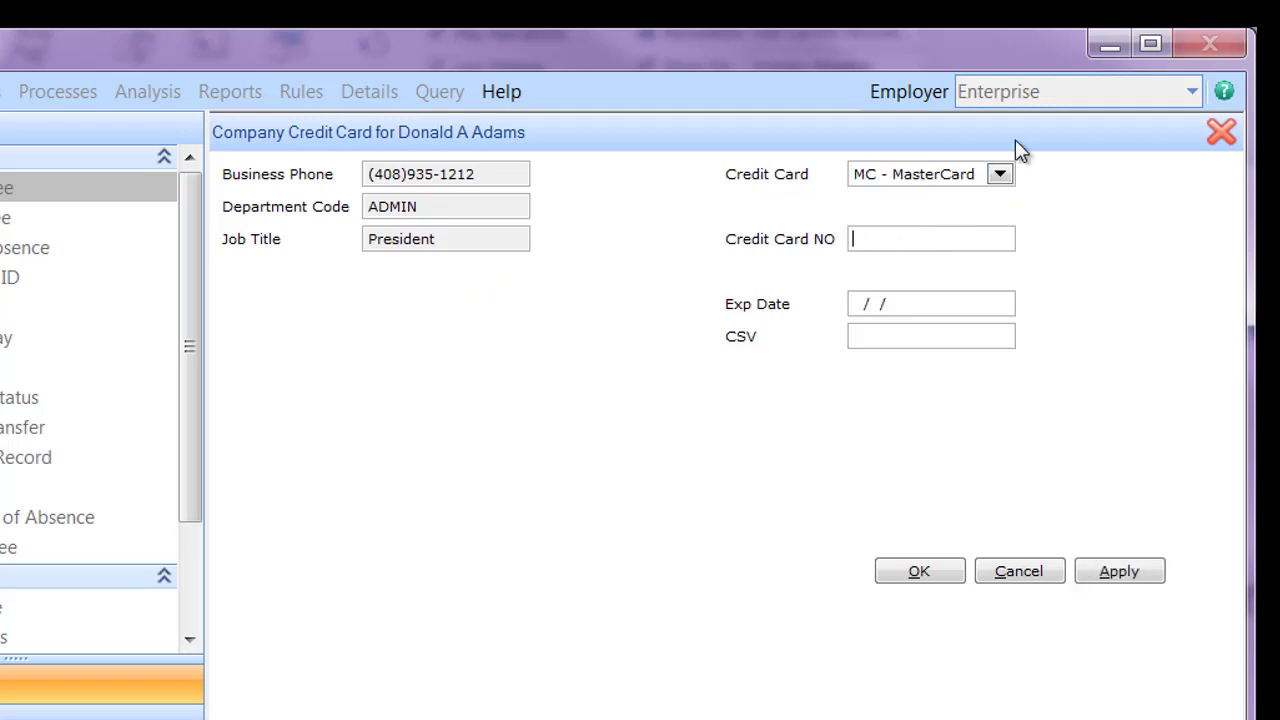
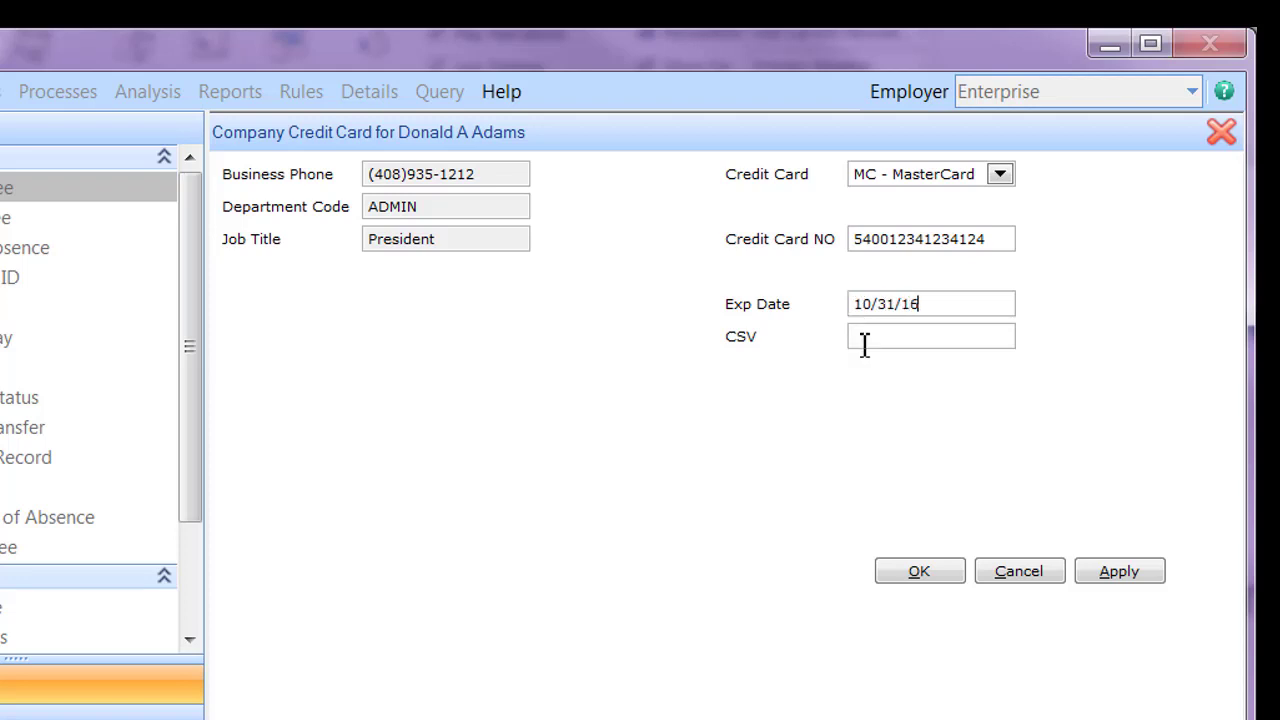
click(865, 342)
click(918, 572)
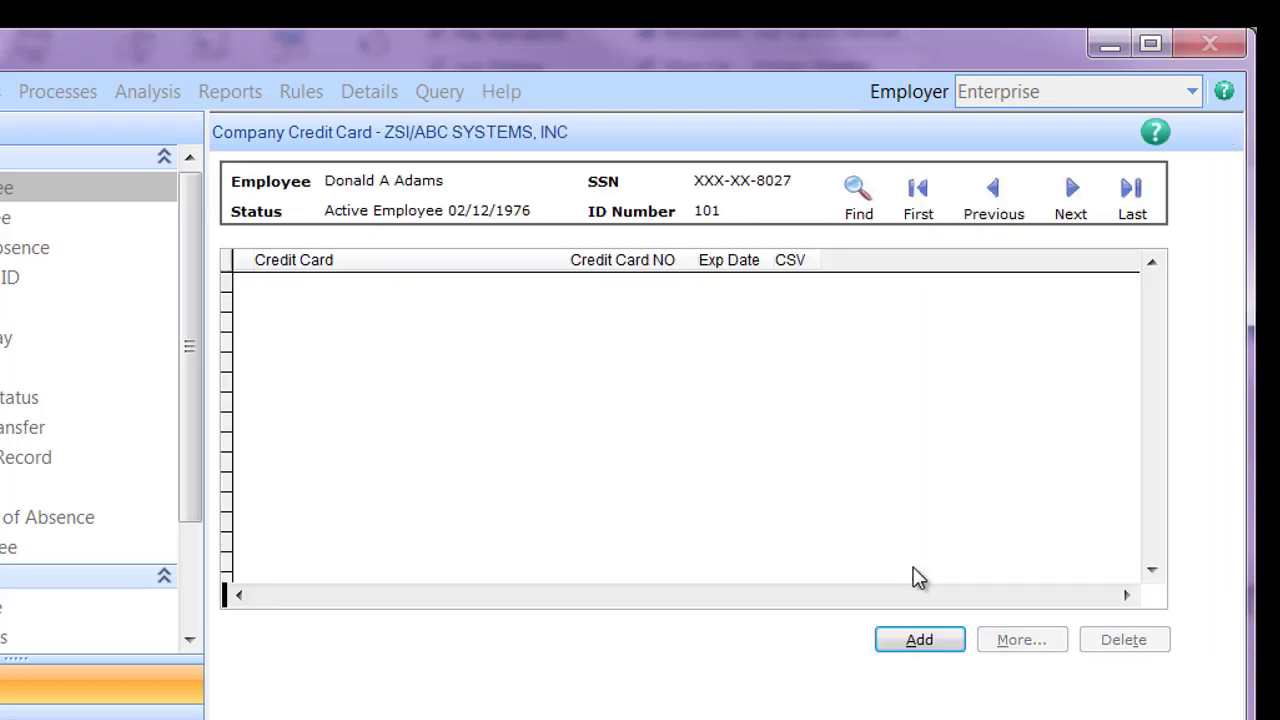